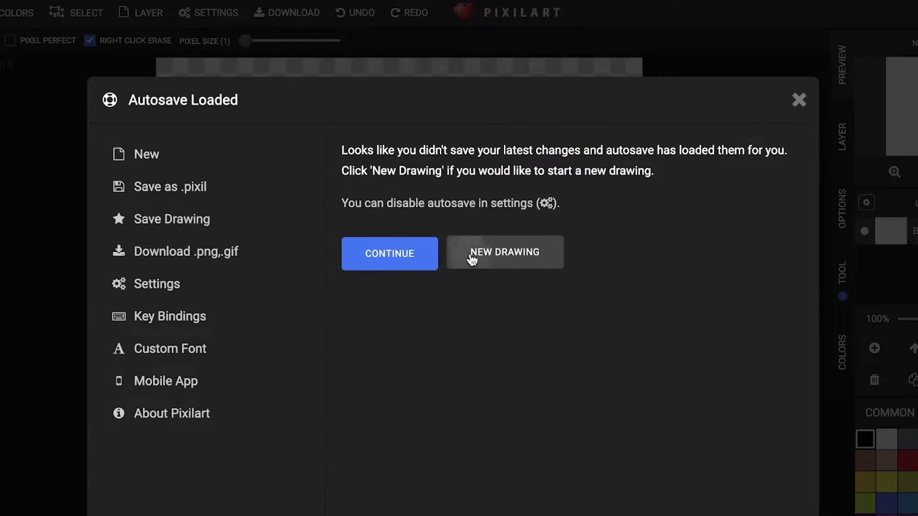
Step: Start a new drawing and set both the blank canvas width and height to 20 pixels
{"action": "left_click", "coordinate": [471, 257]}
{"action": "scroll", "coordinate": [434, 141], "scroll_direction": "down", "scroll_amount": 1}
{"action": "left_click", "coordinate": [434, 141]}
{"action": "key", "text": "ctrl+a"}
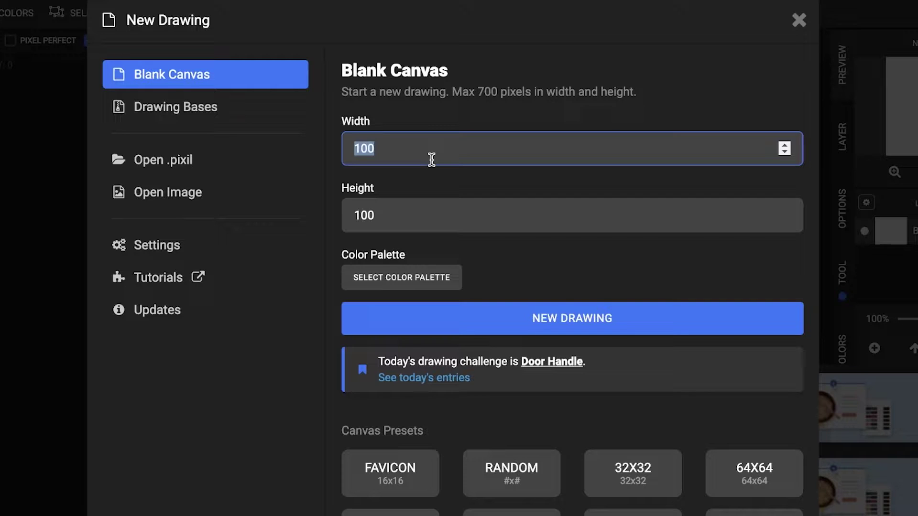
{"action": "type", "text": "20"}
{"action": "key", "text": "Tab"}
{"action": "type", "text": "20"}
Step: Switch to OpenSea and examine the pixel art listings for style and subject examples
{"action": "left_click", "coordinate": [583, 117]}
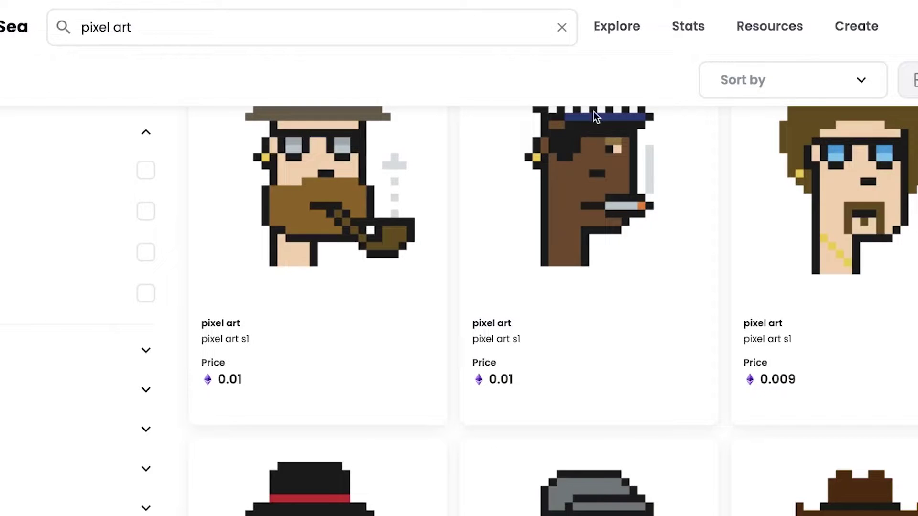
{"action": "scroll", "coordinate": [645, 264], "scroll_direction": "down", "scroll_amount": 2}
{"action": "scroll", "coordinate": [693, 258], "scroll_direction": "up", "scroll_amount": 3}
{"action": "scroll", "coordinate": [607, 258], "scroll_direction": "down", "scroll_amount": 5}
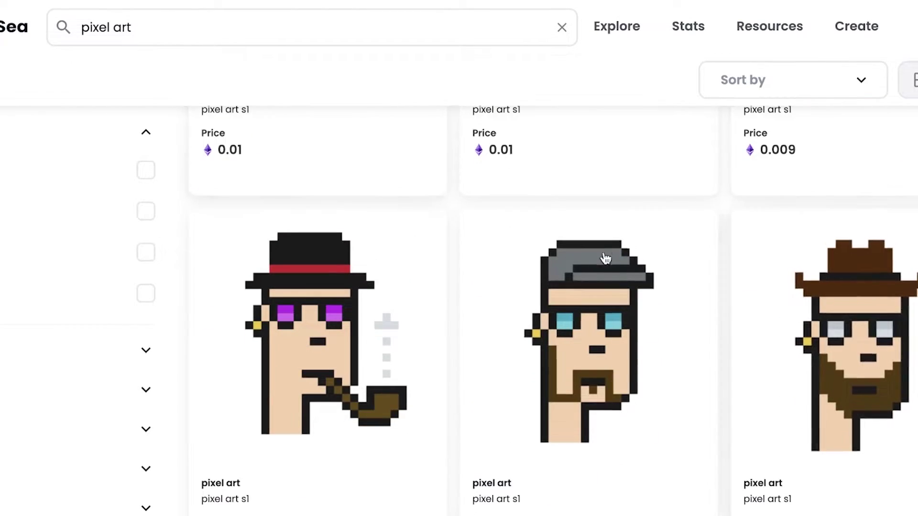
{"action": "scroll", "coordinate": [621, 239], "scroll_direction": "up", "scroll_amount": 8}
{"action": "scroll", "coordinate": [639, 231], "scroll_direction": "down", "scroll_amount": 2}
{"action": "scroll", "coordinate": [791, 232], "scroll_direction": "down", "scroll_amount": 6}
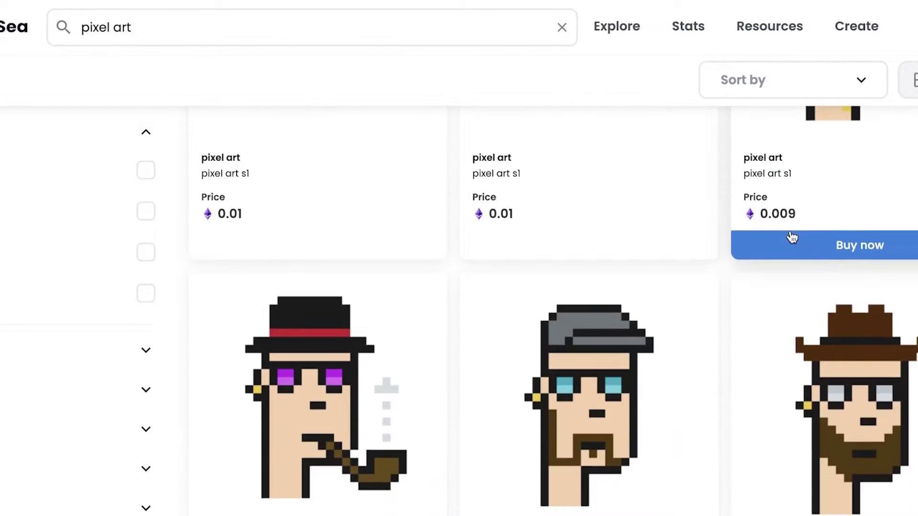
{"action": "scroll", "coordinate": [803, 265], "scroll_direction": "down", "scroll_amount": 10}
{"action": "right_click", "coordinate": [692, 185]}
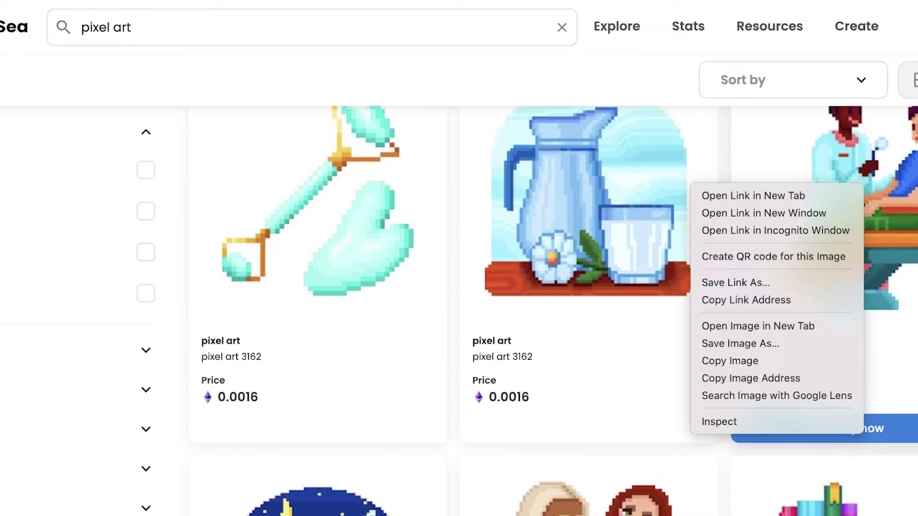
{"action": "left_click", "coordinate": [775, 191]}
{"action": "scroll", "coordinate": [820, 168], "scroll_direction": "up", "scroll_amount": 1}
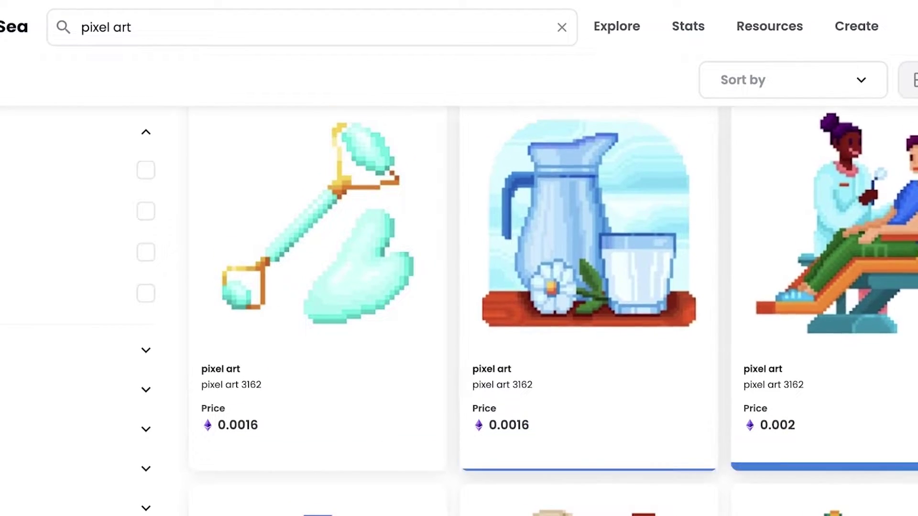
{"action": "scroll", "coordinate": [821, 167], "scroll_direction": "down", "scroll_amount": 4}
{"action": "scroll", "coordinate": [820, 167], "scroll_direction": "down", "scroll_amount": 15}
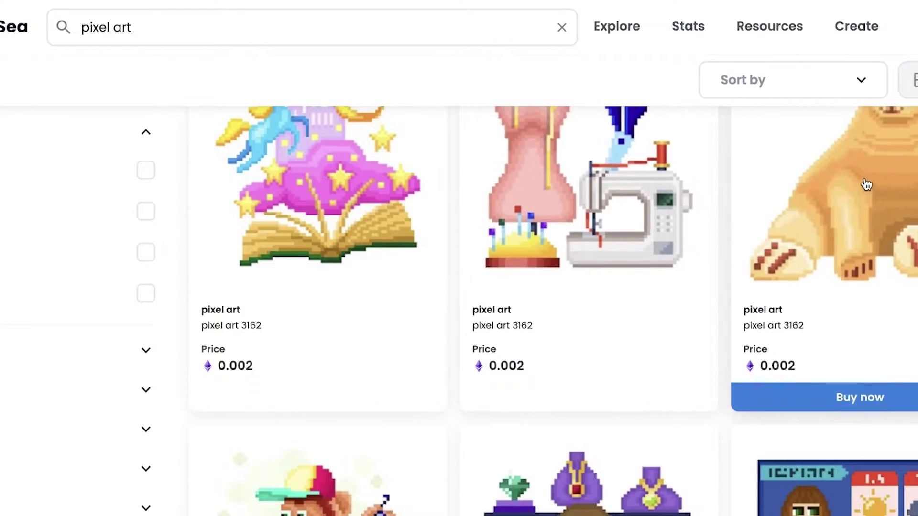
{"action": "scroll", "coordinate": [866, 185], "scroll_direction": "down", "scroll_amount": 12}
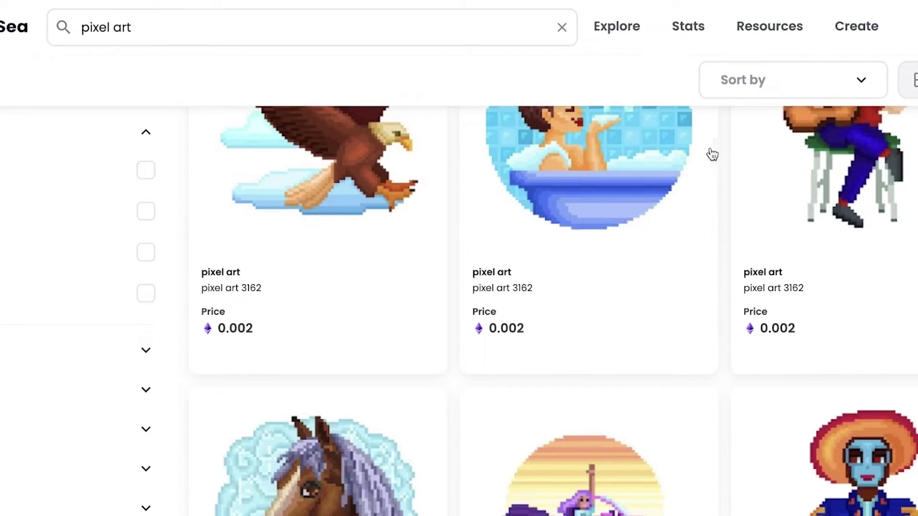
{"action": "scroll", "coordinate": [605, 171], "scroll_direction": "down", "scroll_amount": 5}
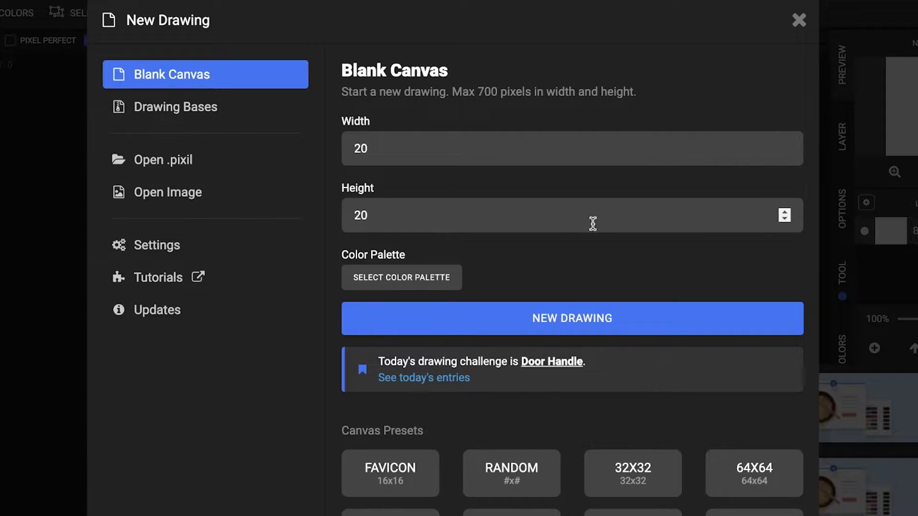
Step: Switch back to Pixilart, create the blank canvas, and dismiss the advertisement covering it, keeping the pencil at pixel size 1
{"action": "left_click", "coordinate": [518, 319]}
{"action": "left_click", "coordinate": [598, 74]}
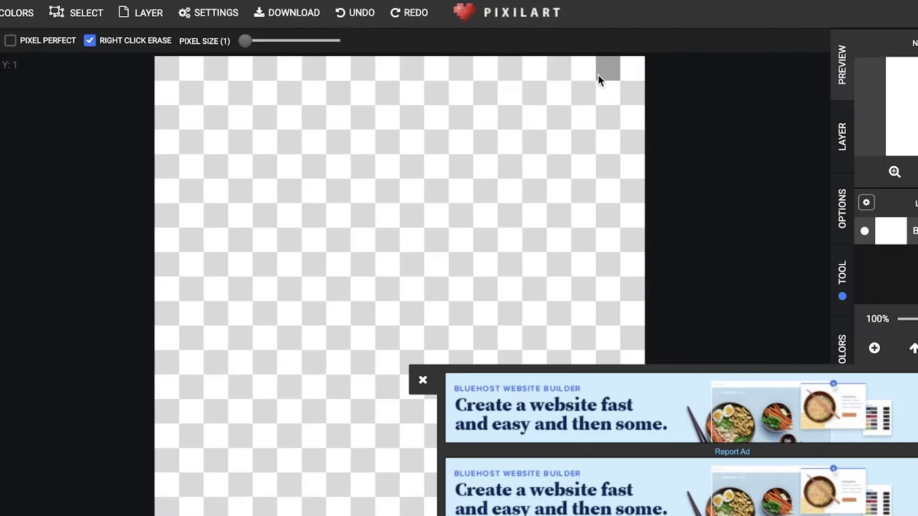
{"action": "left_click", "coordinate": [423, 381]}
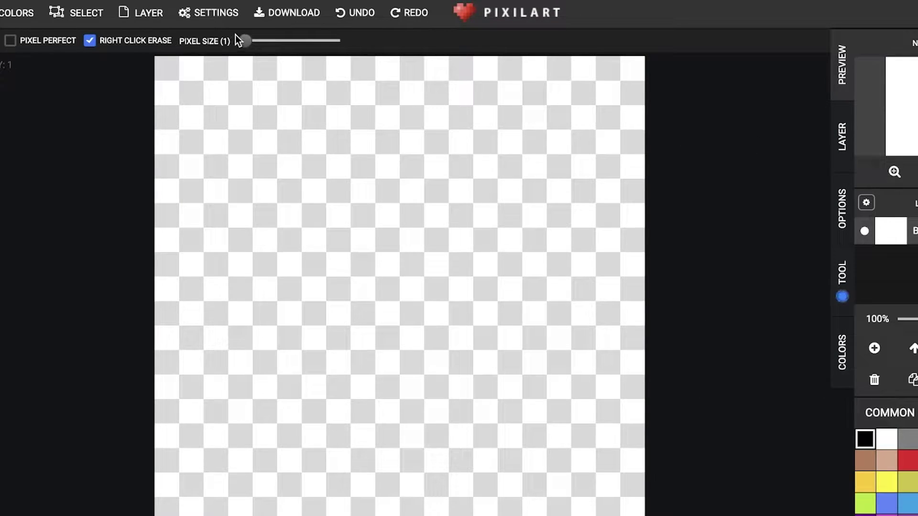
{"action": "mouse_move", "coordinate": [243, 42]}
{"action": "left_mouse_down"}
{"action": "mouse_move", "coordinate": [257, 41]}
{"action": "mouse_move", "coordinate": [242, 43]}
{"action": "left_mouse_up"}
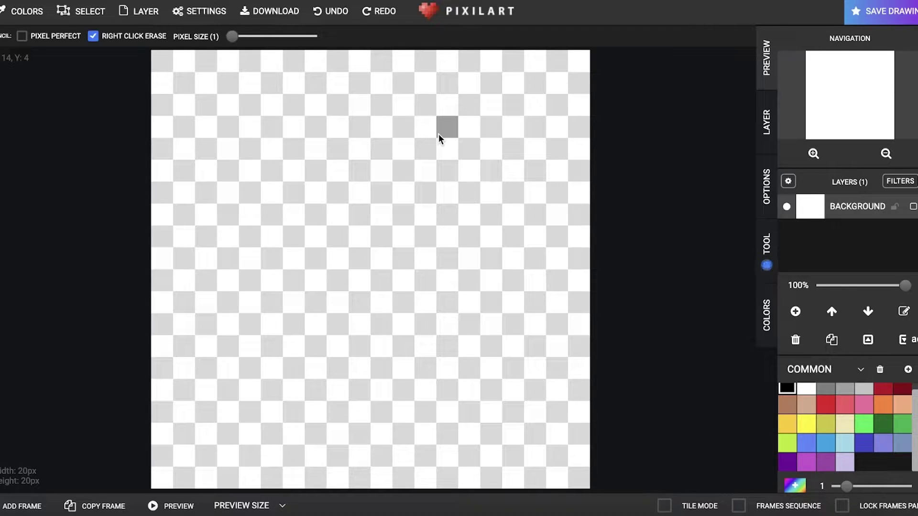
Step: Draw a hollow black rectangle 3 by 5 pixels below the canvas centre and a solid 3 by 2 block one row beneath it
{"action": "mouse_move", "coordinate": [358, 279]}
{"action": "left_mouse_down"}
{"action": "mouse_move", "coordinate": [411, 277]}
{"action": "mouse_move", "coordinate": [405, 339]}
{"action": "left_mouse_up"}
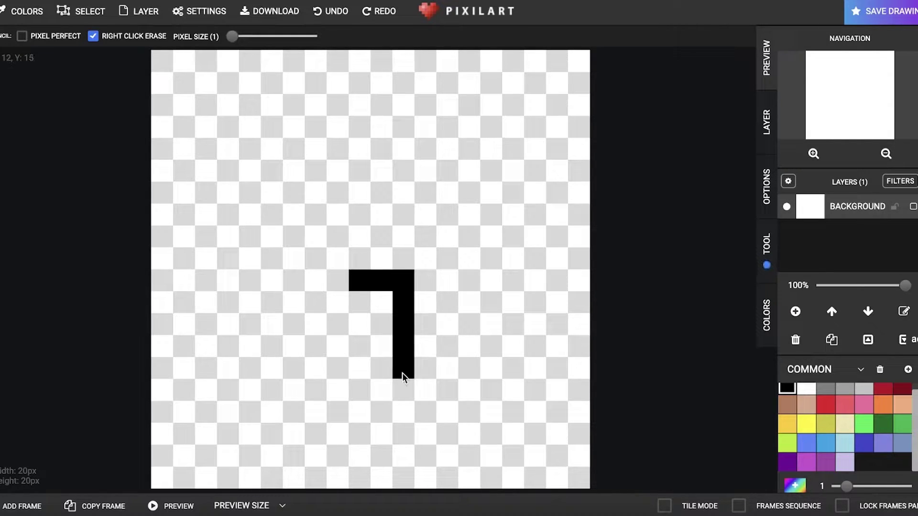
{"action": "mouse_move", "coordinate": [396, 377]}
{"action": "left_mouse_down"}
{"action": "mouse_move", "coordinate": [358, 372]}
{"action": "mouse_move", "coordinate": [349, 281]}
{"action": "left_mouse_up"}
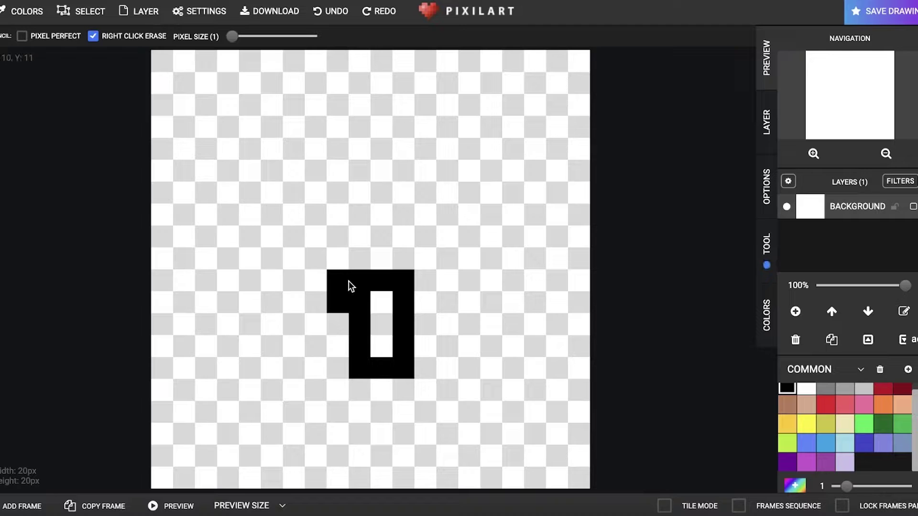
{"action": "right_click", "coordinate": [337, 302]}
{"action": "right_click", "coordinate": [337, 281]}
{"action": "mouse_move", "coordinate": [368, 409]}
{"action": "left_mouse_down"}
{"action": "mouse_move", "coordinate": [400, 414]}
{"action": "mouse_move", "coordinate": [376, 437]}
{"action": "mouse_move", "coordinate": [398, 438]}
{"action": "left_mouse_up"}
Step: Fill the gap row between the two black shapes with a three-pixel yellow band, then recolor it olive a8a13b
{"action": "left_click", "coordinate": [804, 427]}
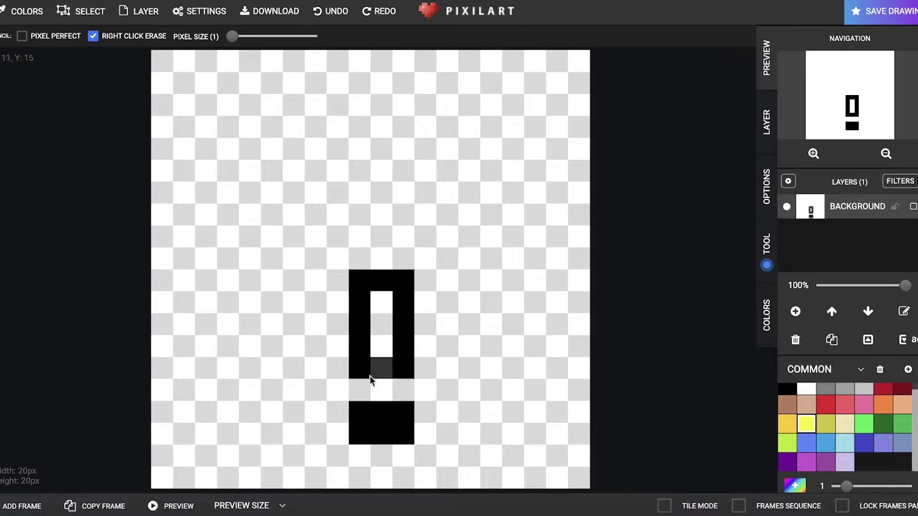
{"action": "left_click_drag", "start_coordinate": [356, 388], "coordinate": [404, 390]}
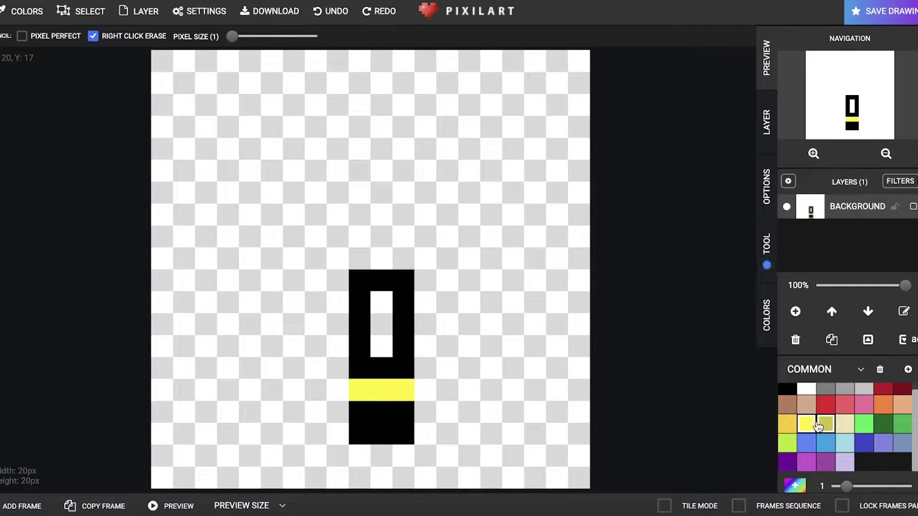
{"action": "left_click", "coordinate": [795, 485]}
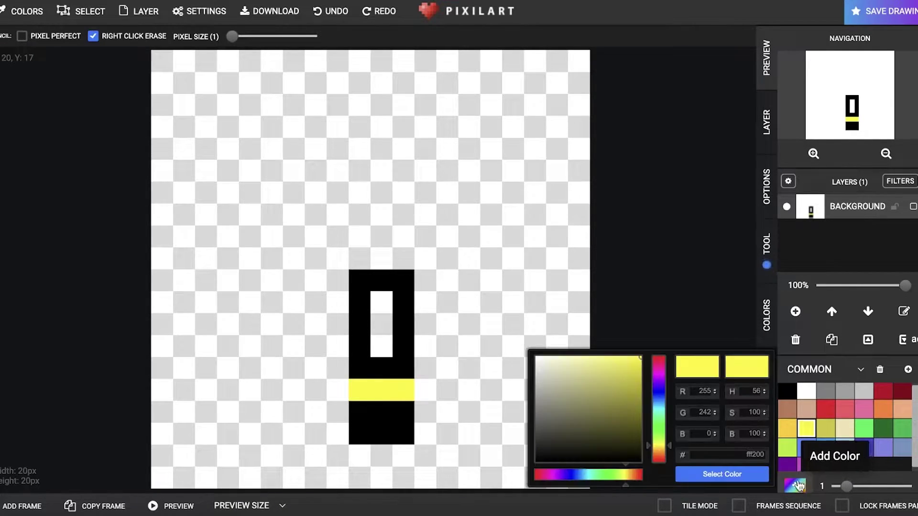
{"action": "left_click_drag", "start_coordinate": [604, 417], "coordinate": [604, 389]}
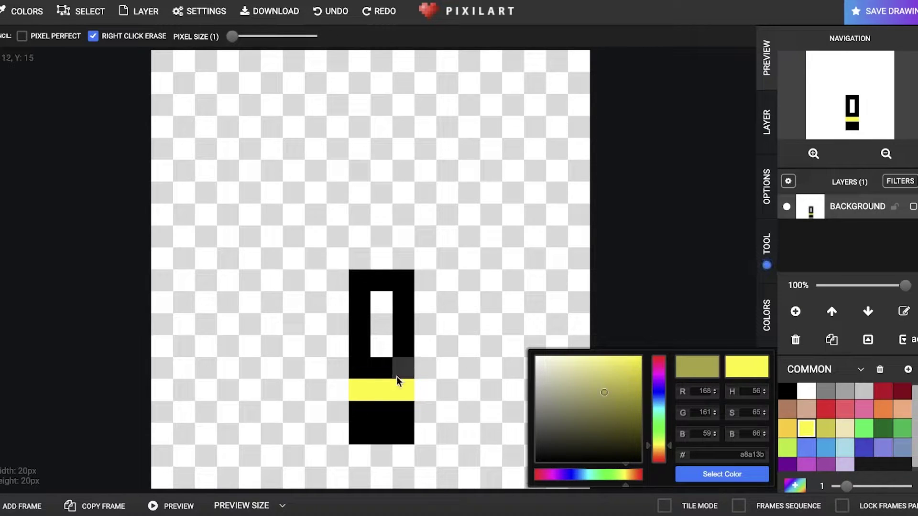
{"action": "left_click", "coordinate": [365, 391]}
{"action": "left_click_drag", "start_coordinate": [364, 391], "coordinate": [396, 389]}
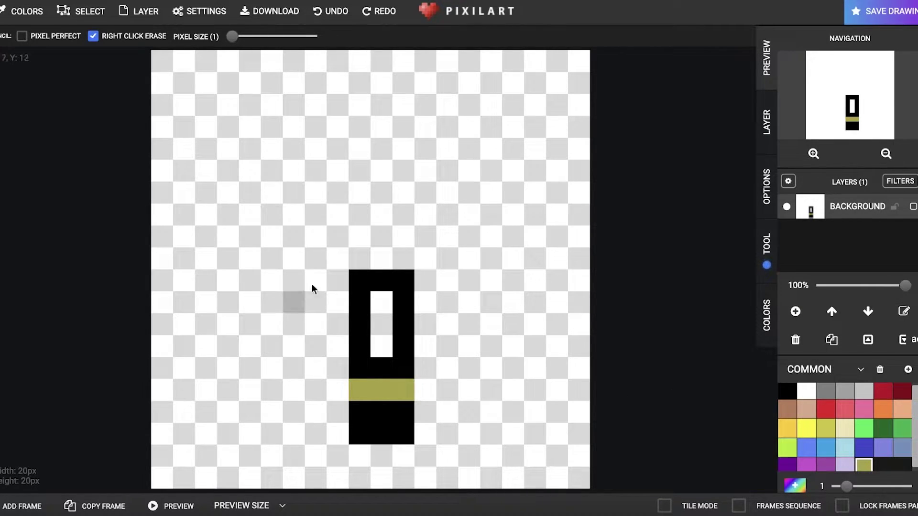
Step: Fill the hollow centre of the upper black rectangle with black
{"action": "left_click", "coordinate": [787, 391]}
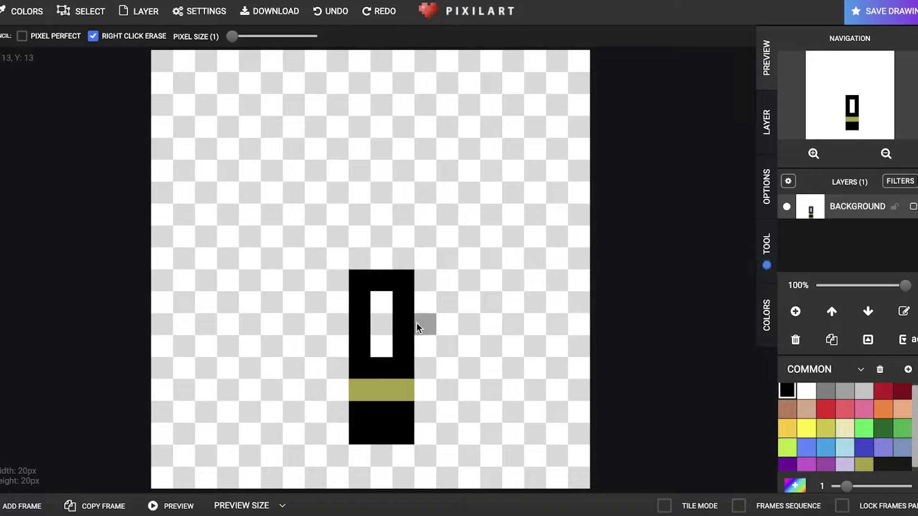
{"action": "left_click", "coordinate": [382, 310]}
{"action": "left_click_drag", "start_coordinate": [382, 313], "coordinate": [377, 344]}
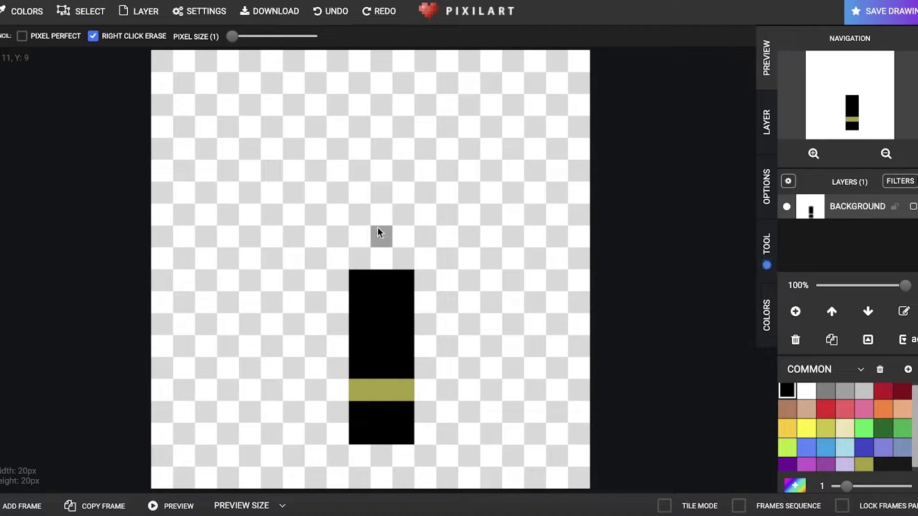
Step: Paint a red lipstick tip on top of the black case, three pixels wide and five high, stepping up on its right side
{"action": "left_click", "coordinate": [825, 409]}
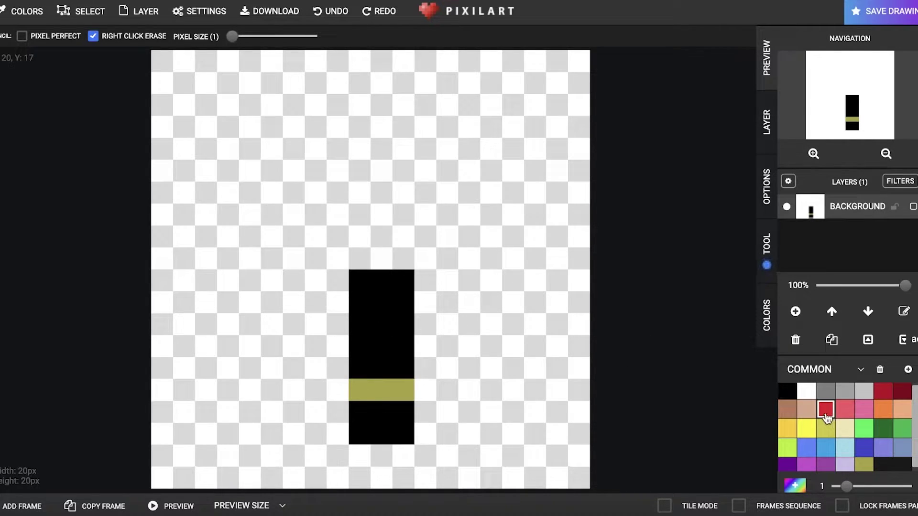
{"action": "left_click", "coordinate": [403, 258]}
{"action": "left_click", "coordinate": [404, 236]}
{"action": "left_click_drag", "start_coordinate": [403, 214], "coordinate": [359, 214]}
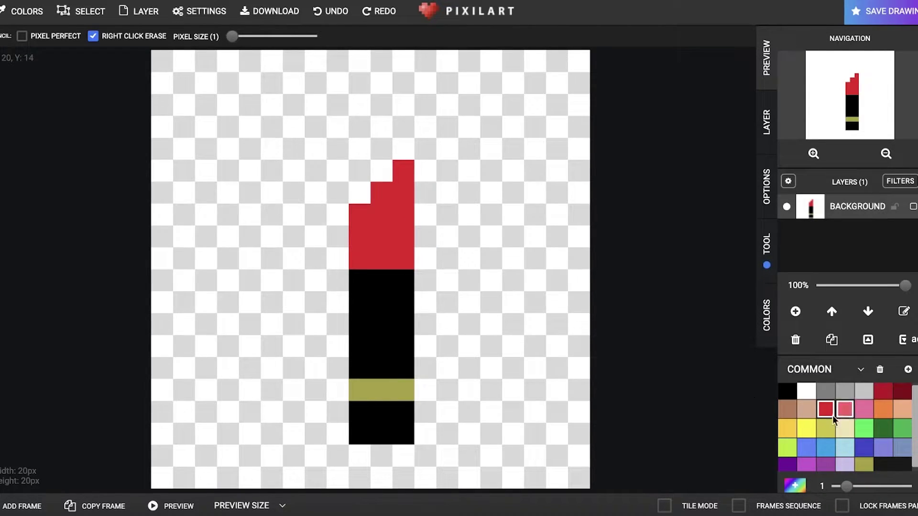
Step: Paint the lowest row of the red tip black to extend the case, and dismiss the advertisement
{"action": "left_click", "coordinate": [788, 391]}
{"action": "left_click_drag", "start_coordinate": [358, 261], "coordinate": [404, 260]}
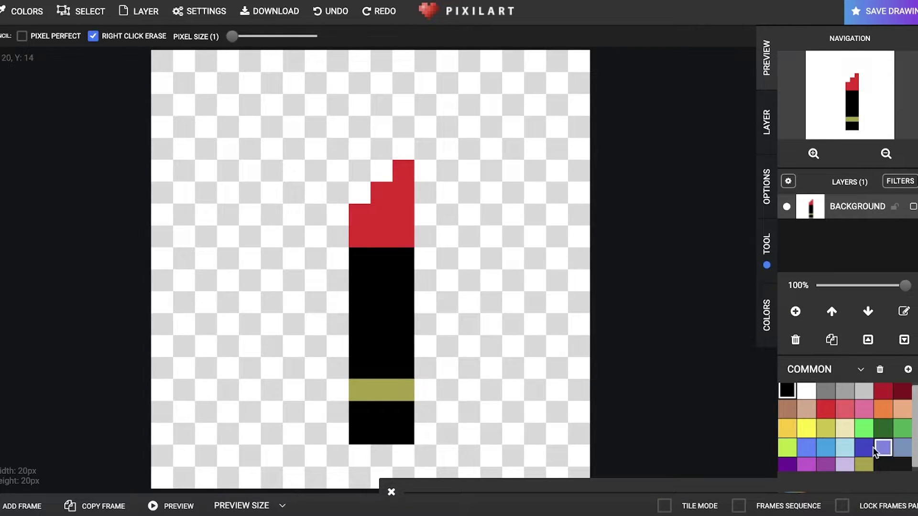
{"action": "left_click", "coordinate": [391, 365]}
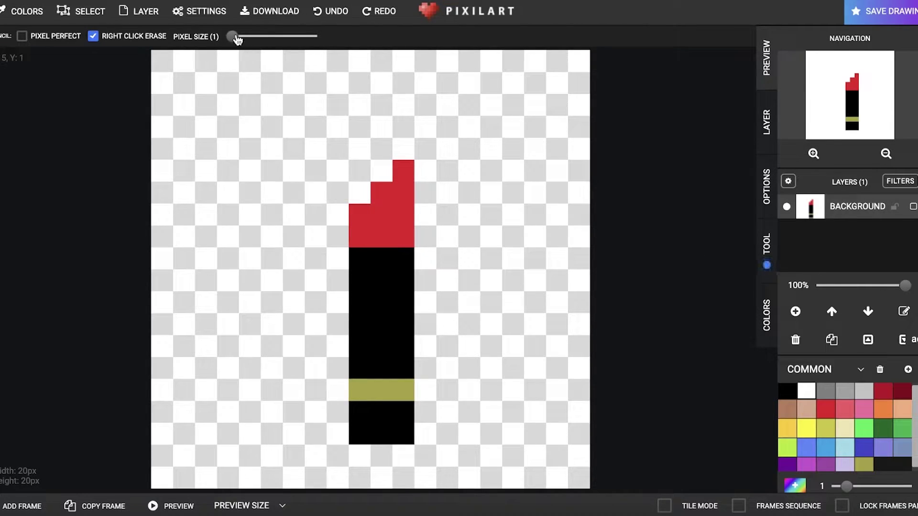
Step: Set the pencil's pixel size to 8 and paint the canvas white on both sides of the lipstick
{"action": "left_click_drag", "start_coordinate": [234, 37], "coordinate": [256, 37]}
{"action": "mouse_move", "coordinate": [248, 154]}
{"action": "left_mouse_down"}
{"action": "mouse_move", "coordinate": [257, 232]}
{"action": "mouse_move", "coordinate": [243, 302]}
{"action": "mouse_move", "coordinate": [246, 412]}
{"action": "left_mouse_up"}
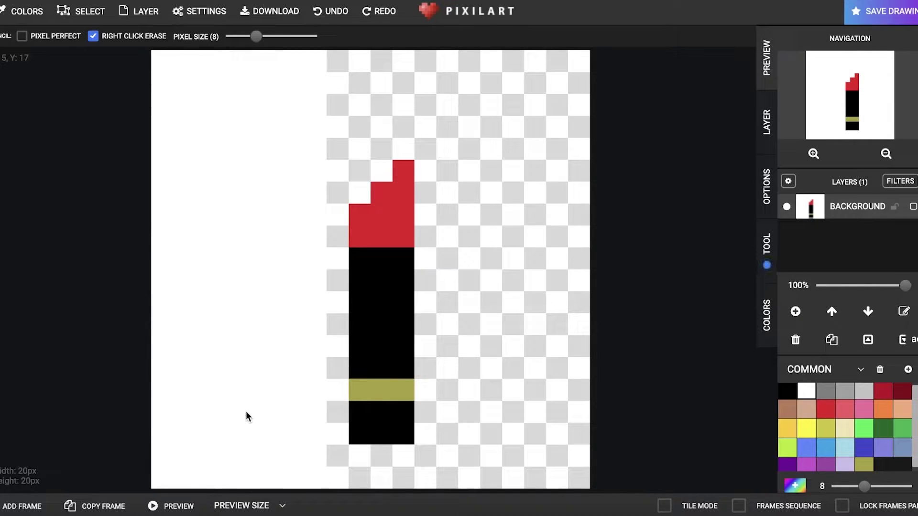
{"action": "mouse_move", "coordinate": [598, 86]}
{"action": "left_mouse_down"}
{"action": "mouse_move", "coordinate": [538, 240]}
{"action": "mouse_move", "coordinate": [513, 457]}
{"action": "left_mouse_up"}
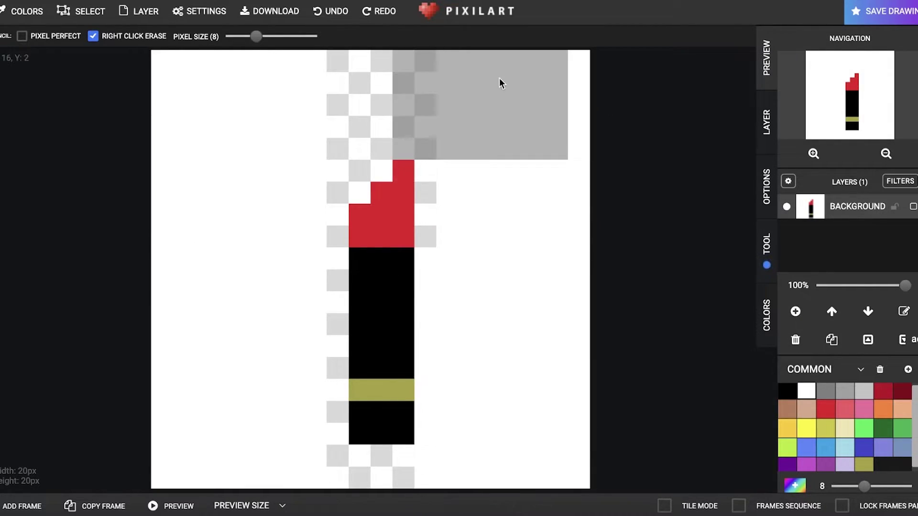
{"action": "left_click_drag", "start_coordinate": [514, 123], "coordinate": [517, 174]}
{"action": "left_click_drag", "start_coordinate": [271, 124], "coordinate": [257, 390]}
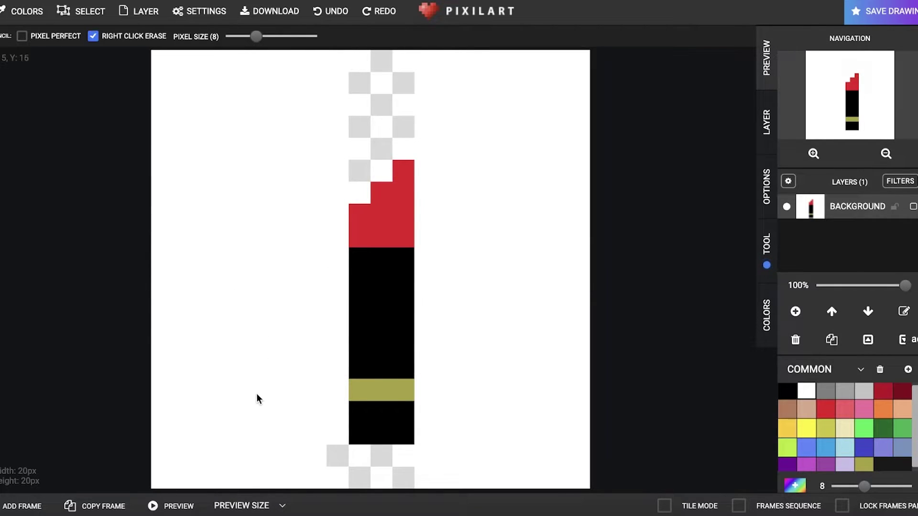
{"action": "left_click", "coordinate": [274, 436]}
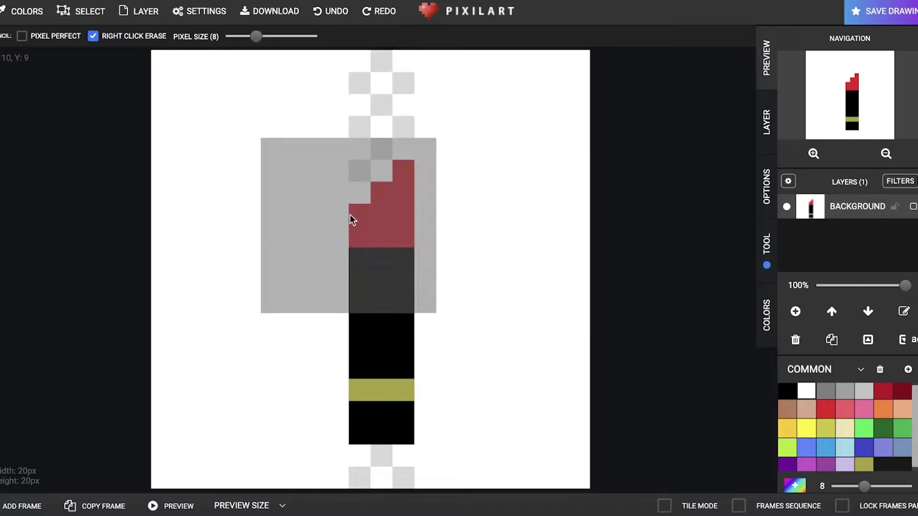
Step: Erase the lipstick and the white background from the whole canvas with the pencil's erase mode
{"action": "left_click", "coordinate": [94, 35]}
{"action": "mouse_move", "coordinate": [282, 86]}
{"action": "left_mouse_down"}
{"action": "mouse_move", "coordinate": [273, 195]}
{"action": "mouse_move", "coordinate": [229, 127]}
{"action": "mouse_move", "coordinate": [180, 421]}
{"action": "mouse_move", "coordinate": [219, 427]}
{"action": "mouse_move", "coordinate": [272, 369]}
{"action": "left_mouse_up"}
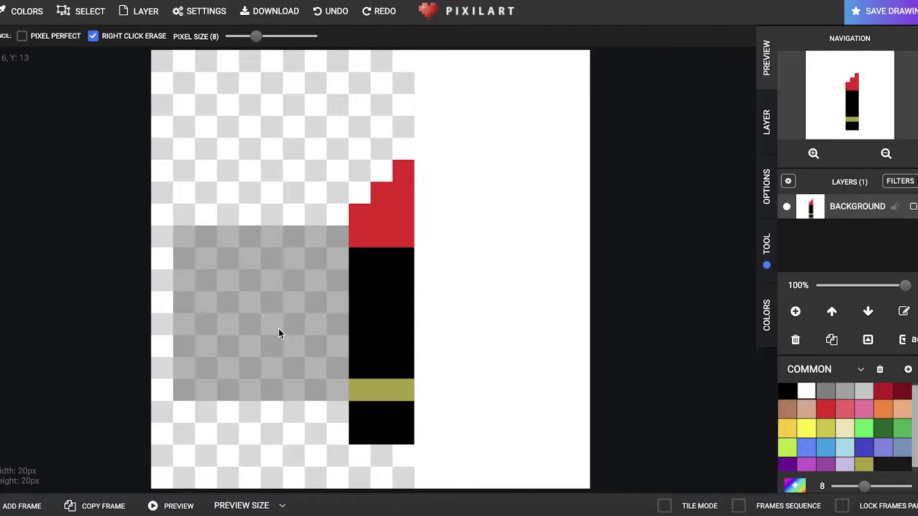
{"action": "mouse_move", "coordinate": [509, 90]}
{"action": "left_mouse_down"}
{"action": "mouse_move", "coordinate": [445, 452]}
{"action": "mouse_move", "coordinate": [563, 281]}
{"action": "mouse_move", "coordinate": [349, 127]}
{"action": "mouse_move", "coordinate": [575, 210]}
{"action": "left_mouse_up"}
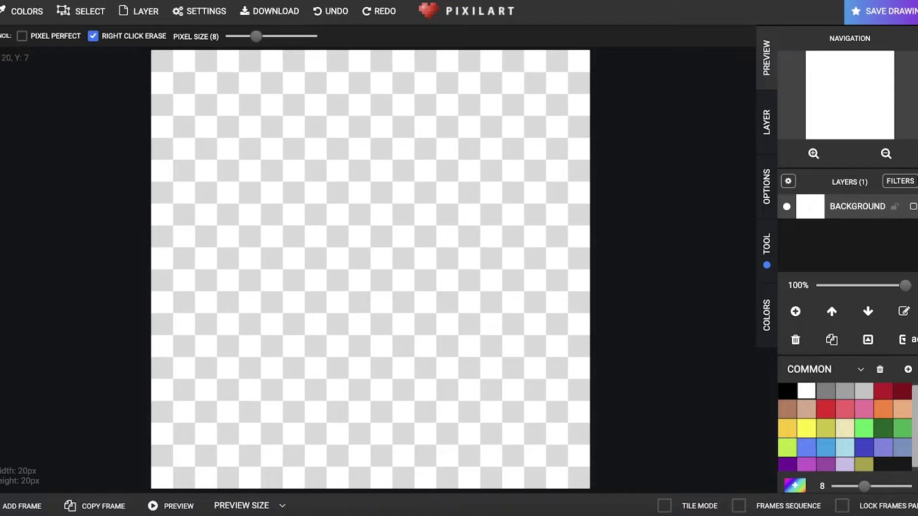
Step: Set the pencil's pixel size to 1 and paint two black brows, five pixels wide with raised outer ends
{"action": "left_click_drag", "start_coordinate": [256, 36], "coordinate": [172, 34]}
{"action": "left_click", "coordinate": [786, 391]}
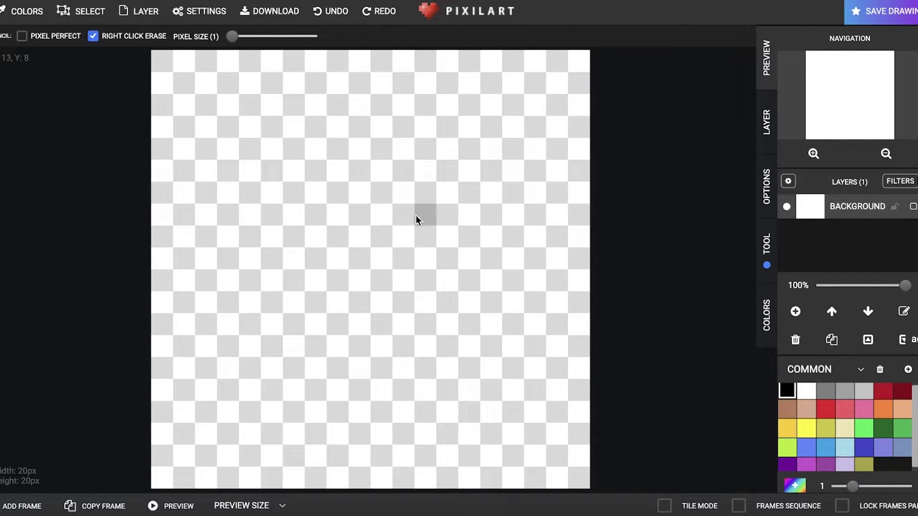
{"action": "left_click_drag", "start_coordinate": [410, 177], "coordinate": [468, 173]}
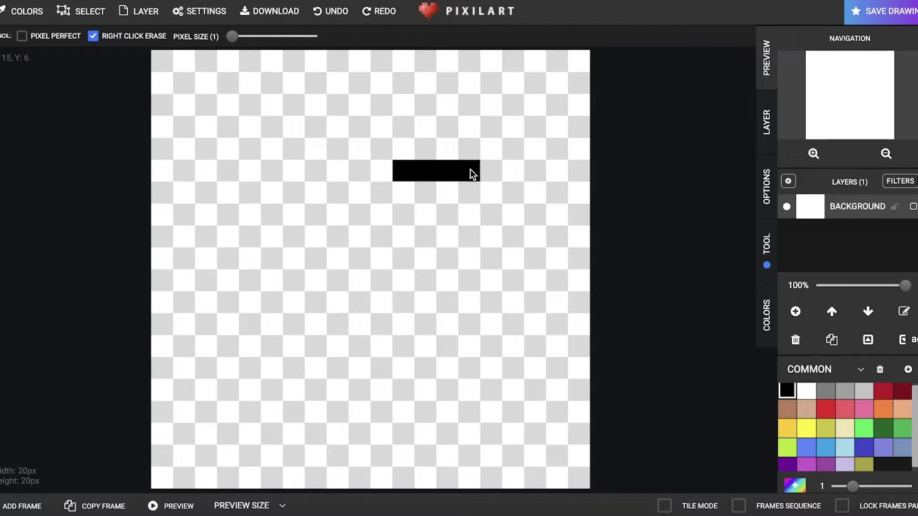
{"action": "mouse_move", "coordinate": [339, 171]}
{"action": "left_mouse_down"}
{"action": "mouse_move", "coordinate": [270, 162]}
{"action": "mouse_move", "coordinate": [250, 171]}
{"action": "left_mouse_up"}
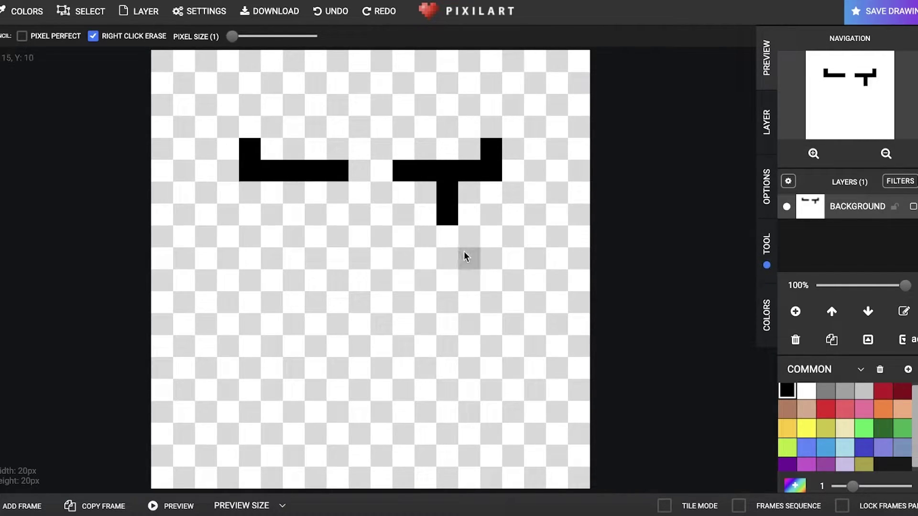
Step: Complete the black face with blocky eyes under the brows, a small nose and an upturned mouth eight pixels wide
{"action": "left_click_drag", "start_coordinate": [463, 251], "coordinate": [492, 236]}
{"action": "left_click_drag", "start_coordinate": [337, 236], "coordinate": [271, 237]}
{"action": "left_click", "coordinate": [301, 212]}
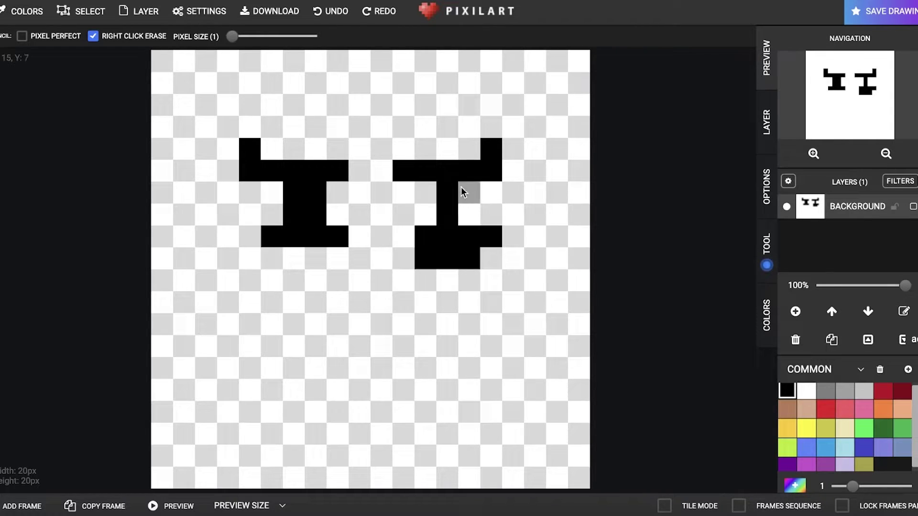
{"action": "left_click_drag", "start_coordinate": [461, 187], "coordinate": [462, 212]}
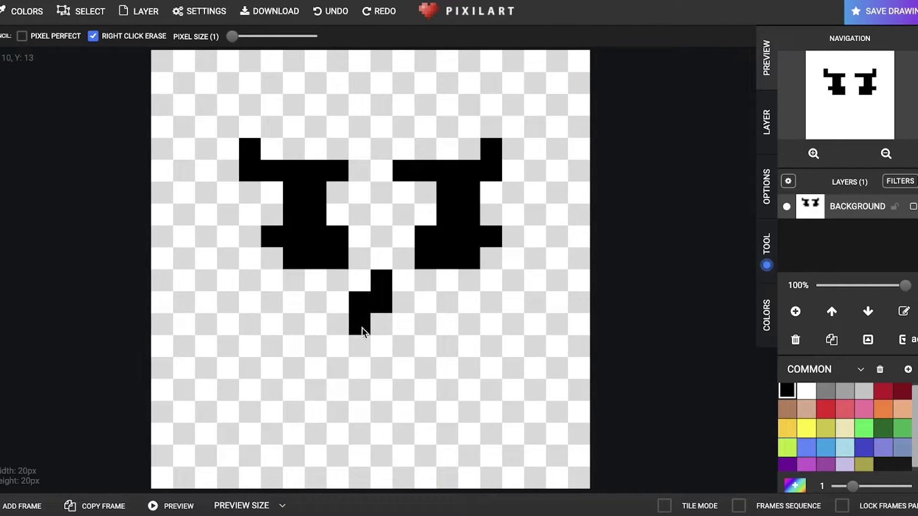
{"action": "mouse_move", "coordinate": [337, 398]}
{"action": "left_mouse_down"}
{"action": "mouse_move", "coordinate": [428, 401]}
{"action": "mouse_move", "coordinate": [437, 421]}
{"action": "mouse_move", "coordinate": [388, 410]}
{"action": "mouse_move", "coordinate": [406, 407]}
{"action": "mouse_move", "coordinate": [399, 390]}
{"action": "mouse_move", "coordinate": [289, 390]}
{"action": "mouse_move", "coordinate": [334, 417]}
{"action": "mouse_move", "coordinate": [404, 421]}
{"action": "left_mouse_up"}
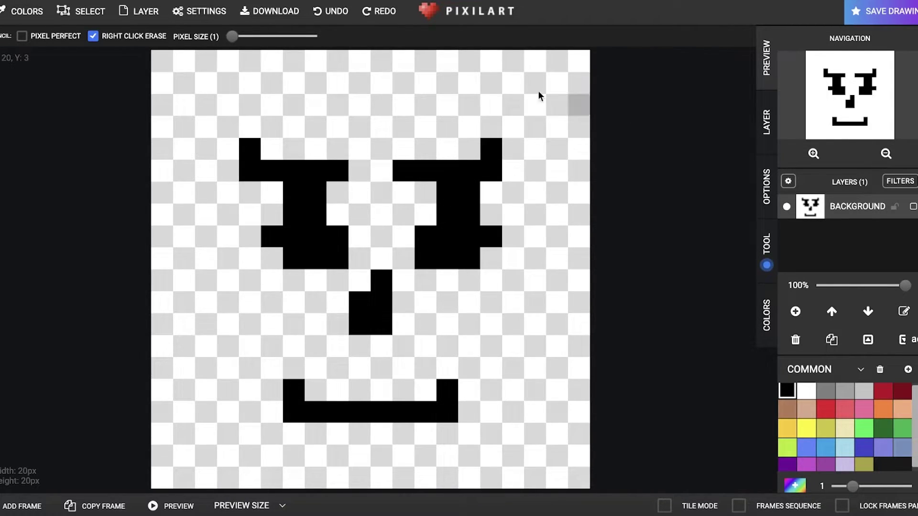
Step: Download the drawing as a 20 by 20 PNG, view the downloaded image and return to the canvas
{"action": "left_click", "coordinate": [268, 7]}
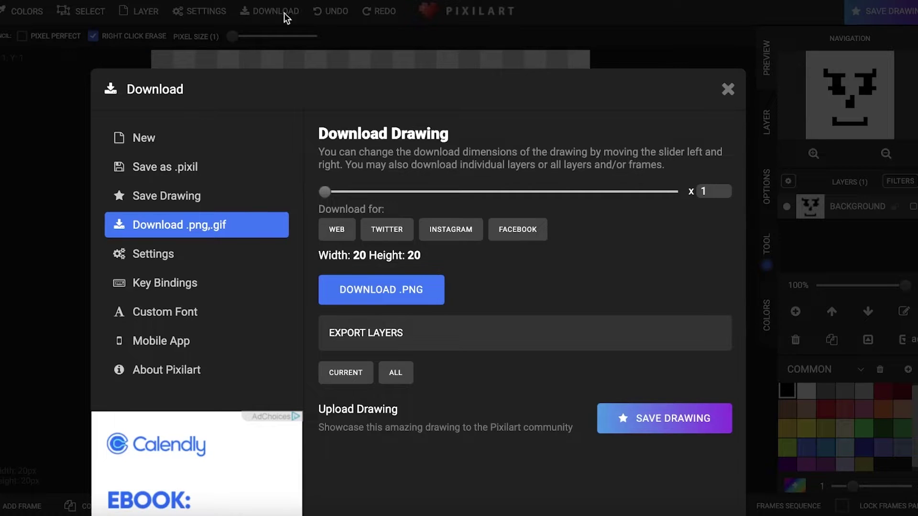
{"action": "left_click", "coordinate": [437, 294]}
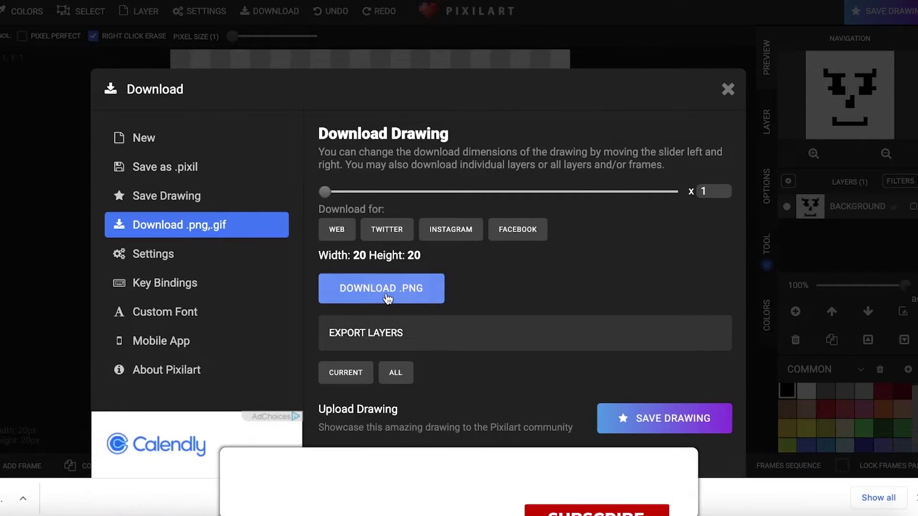
{"action": "left_click", "coordinate": [2, 497]}
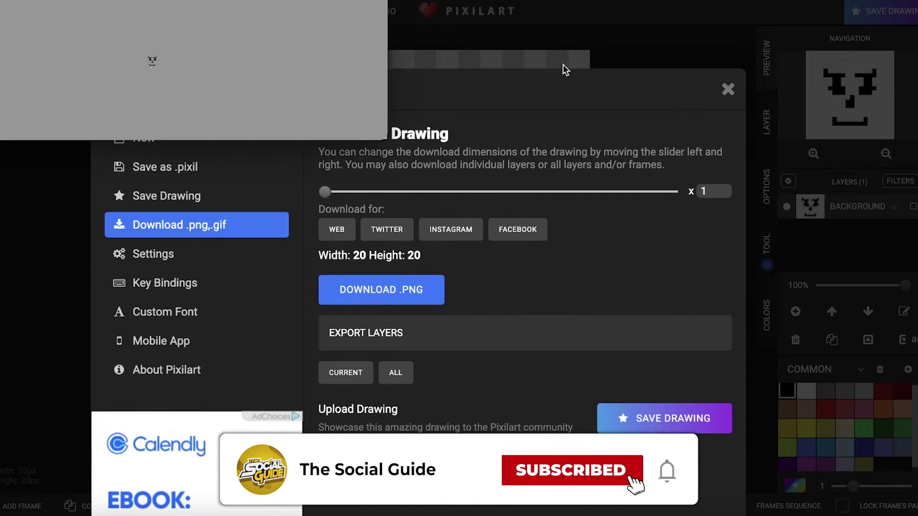
{"action": "left_click_drag", "start_coordinate": [386, 135], "coordinate": [389, 256]}
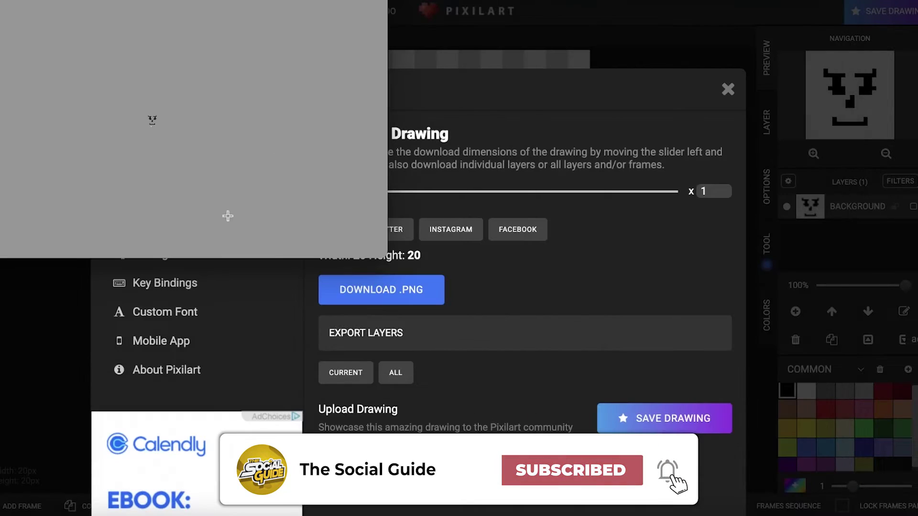
{"action": "key", "text": "Escape"}
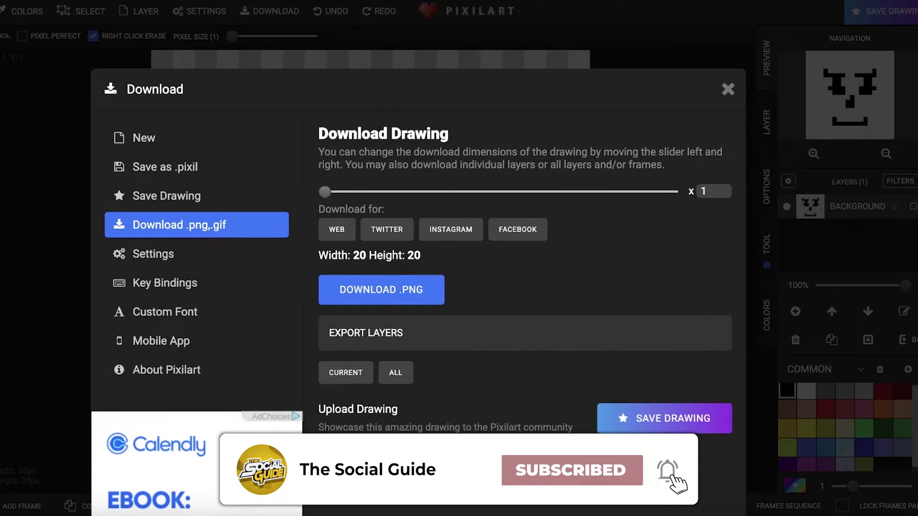
{"action": "left_click", "coordinate": [727, 89]}
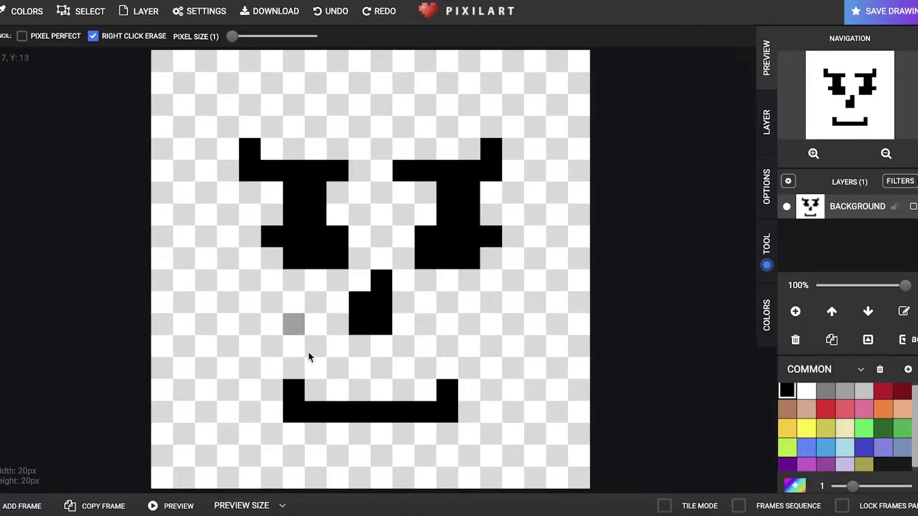
Step: Replace the upturned mouth with a black downturned one whose right arm steps down further than its left
{"action": "left_click_drag", "start_coordinate": [308, 412], "coordinate": [475, 381]}
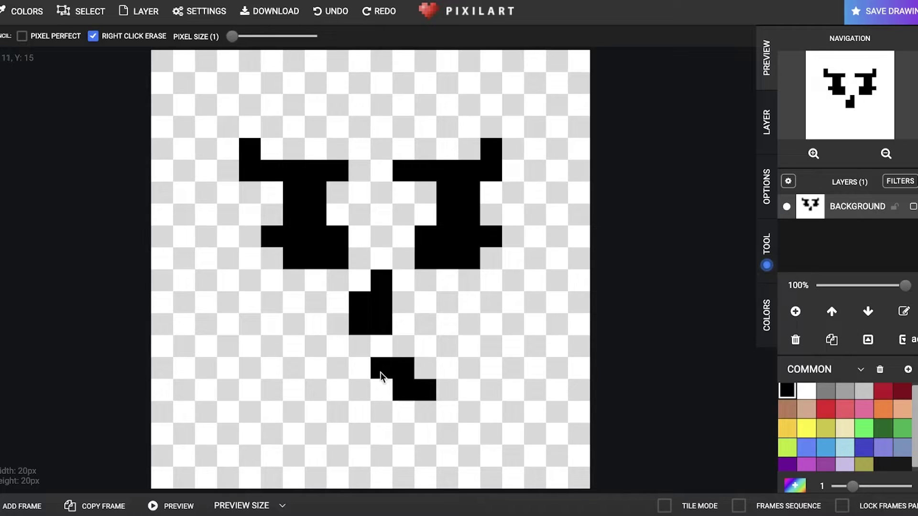
{"action": "left_click_drag", "start_coordinate": [382, 373], "coordinate": [342, 371]}
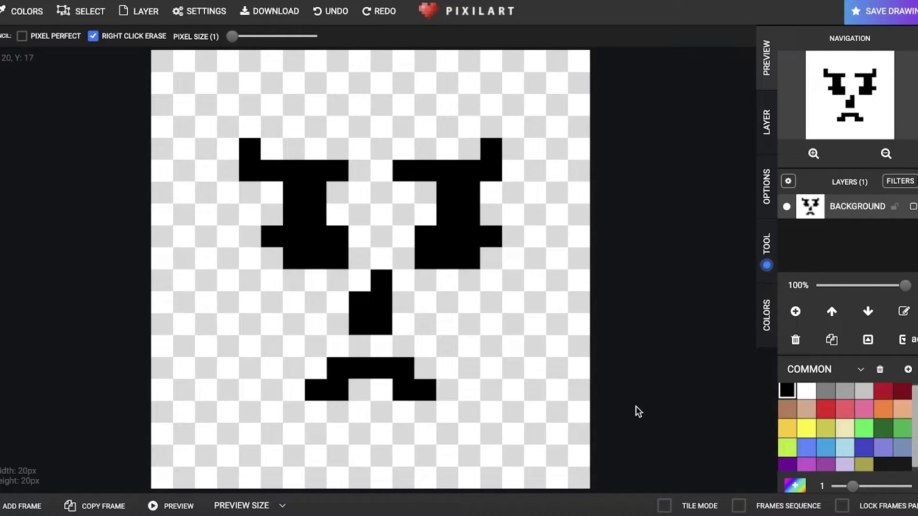
{"action": "left_click", "coordinate": [245, 11]}
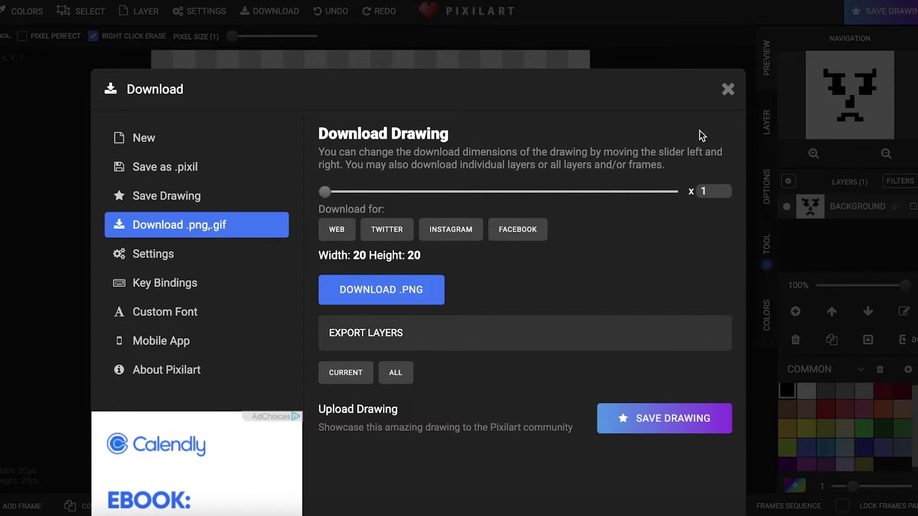
{"action": "left_click", "coordinate": [717, 94]}
{"action": "mouse_move", "coordinate": [471, 367]}
{"action": "left_mouse_down"}
{"action": "mouse_move", "coordinate": [330, 383]}
{"action": "mouse_move", "coordinate": [313, 412]}
{"action": "mouse_move", "coordinate": [332, 383]}
{"action": "mouse_move", "coordinate": [379, 375]}
{"action": "left_mouse_up"}
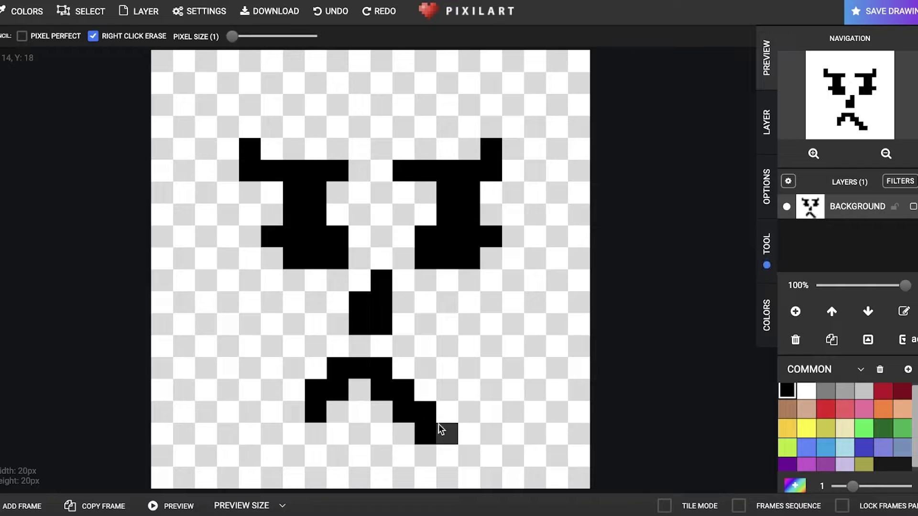
Step: Download the drawing as a PNG at scale 182, 3640 by 3640 pixels, view the image and return to the canvas
{"action": "left_click", "coordinate": [271, 12]}
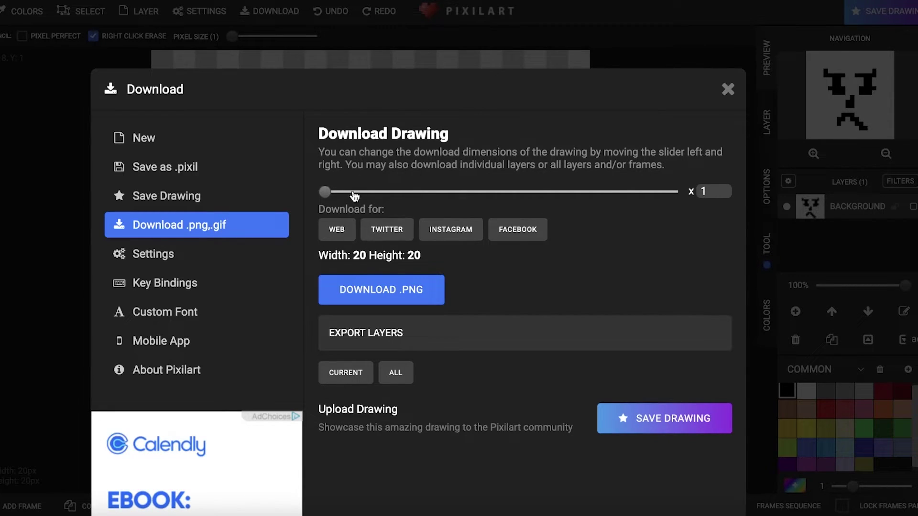
{"action": "scroll", "coordinate": [621, 301], "scroll_direction": "down", "scroll_amount": 4}
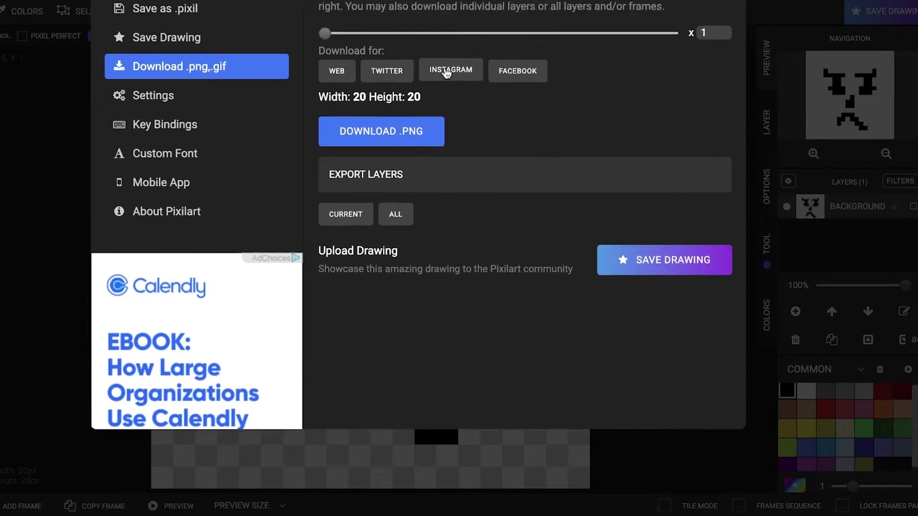
{"action": "scroll", "coordinate": [448, 72], "scroll_direction": "up", "scroll_amount": 4}
{"action": "left_click_drag", "start_coordinate": [327, 191], "coordinate": [450, 192]}
{"action": "left_click", "coordinate": [403, 303]}
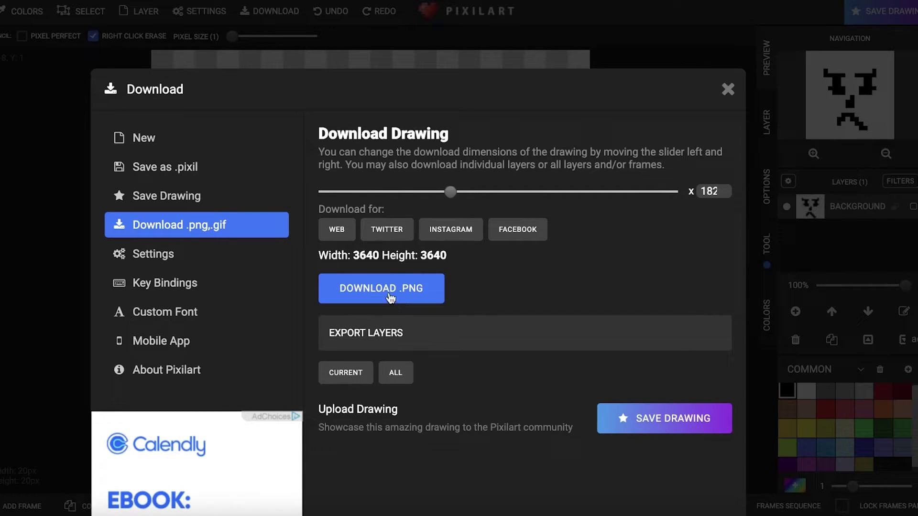
{"action": "scroll", "coordinate": [475, 293], "scroll_direction": "down", "scroll_amount": 3}
{"action": "scroll", "coordinate": [475, 293], "scroll_direction": "up", "scroll_amount": 3}
{"action": "left_click", "coordinate": [366, 298]}
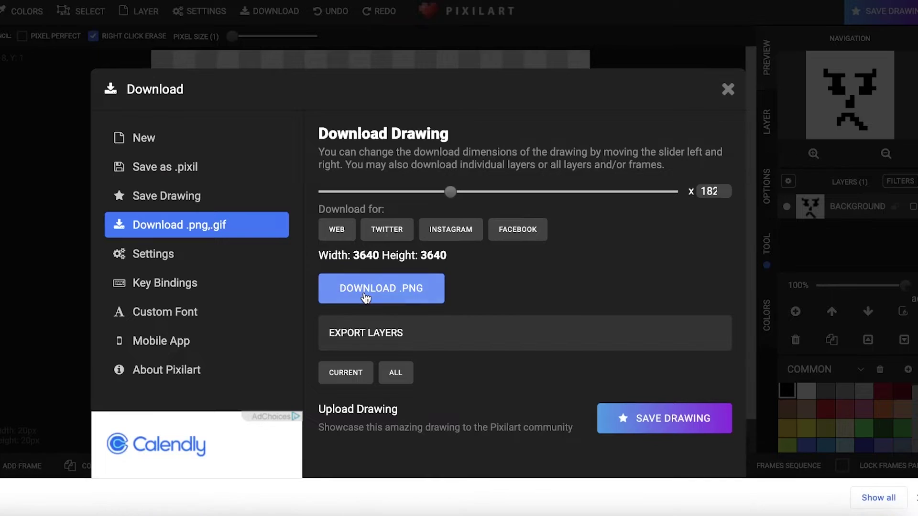
{"action": "left_click", "coordinate": [2, 488]}
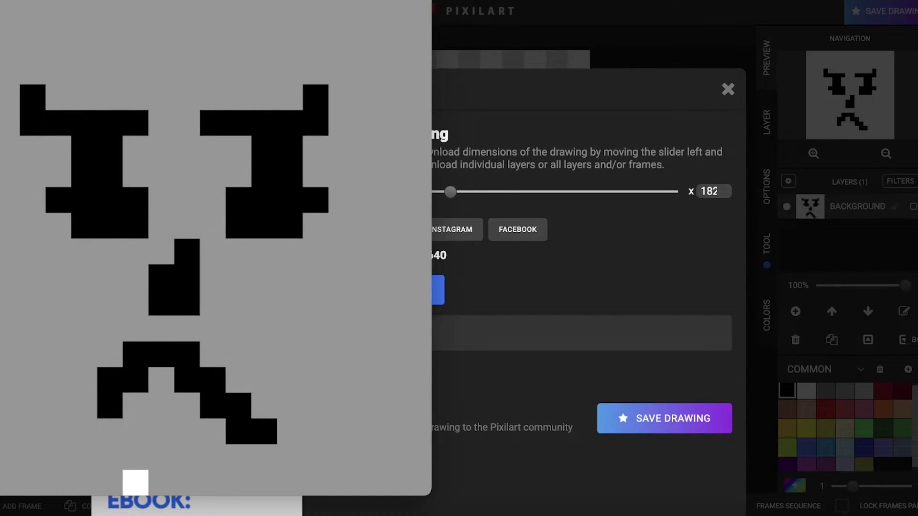
{"action": "left_click", "coordinate": [644, 90]}
{"action": "left_click", "coordinate": [728, 90]}
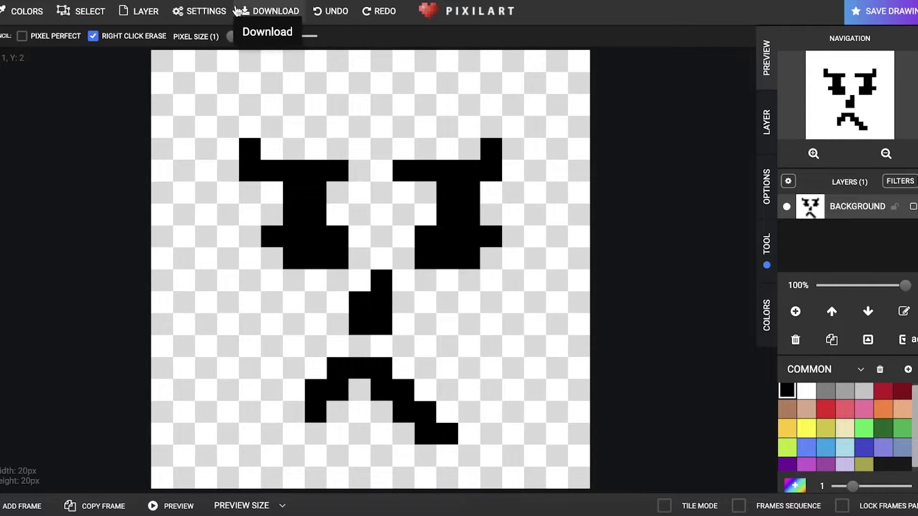
Step: Set the pencil's pixel size to 4 and paint most of the background around the face pink
{"action": "left_click_drag", "start_coordinate": [232, 35], "coordinate": [266, 37]}
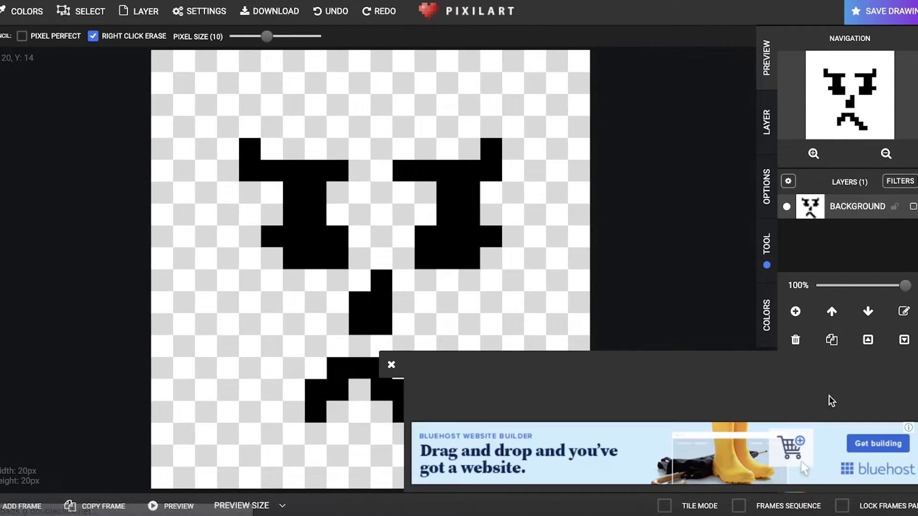
{"action": "mouse_move", "coordinate": [267, 37]}
{"action": "left_mouse_down"}
{"action": "mouse_move", "coordinate": [235, 35]}
{"action": "mouse_move", "coordinate": [243, 37]}
{"action": "left_mouse_up"}
{"action": "mouse_move", "coordinate": [218, 67]}
{"action": "left_mouse_down"}
{"action": "mouse_move", "coordinate": [556, 56]}
{"action": "mouse_move", "coordinate": [567, 93]}
{"action": "mouse_move", "coordinate": [573, 215]}
{"action": "mouse_move", "coordinate": [562, 211]}
{"action": "mouse_move", "coordinate": [556, 241]}
{"action": "mouse_move", "coordinate": [478, 364]}
{"action": "mouse_move", "coordinate": [464, 340]}
{"action": "mouse_move", "coordinate": [477, 316]}
{"action": "left_mouse_up"}
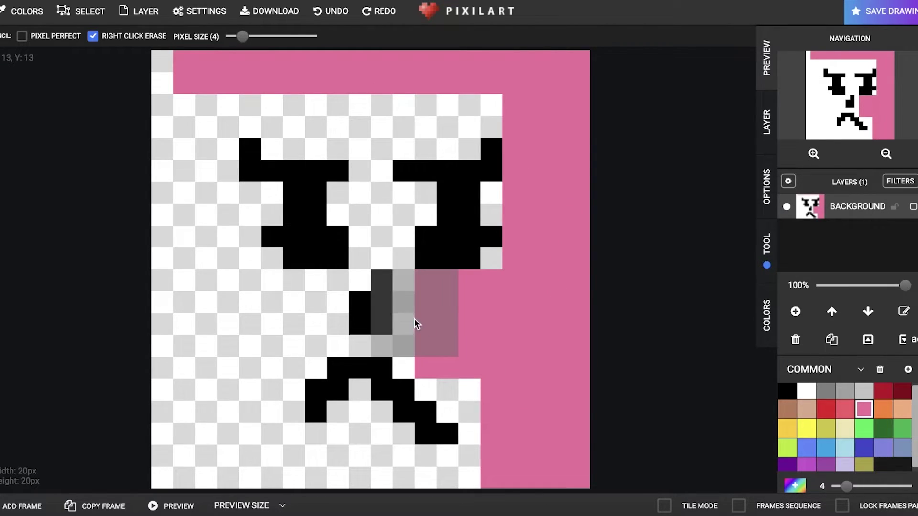
{"action": "left_click", "coordinate": [308, 319]}
{"action": "mouse_move", "coordinate": [291, 325]}
{"action": "left_mouse_down"}
{"action": "mouse_move", "coordinate": [215, 313]}
{"action": "mouse_move", "coordinate": [206, 110]}
{"action": "left_mouse_up"}
Step: With pixel size 1, paint the remaining background gaps pink and restore the right brow's raised end in black
{"action": "left_click_drag", "start_coordinate": [243, 37], "coordinate": [219, 36]}
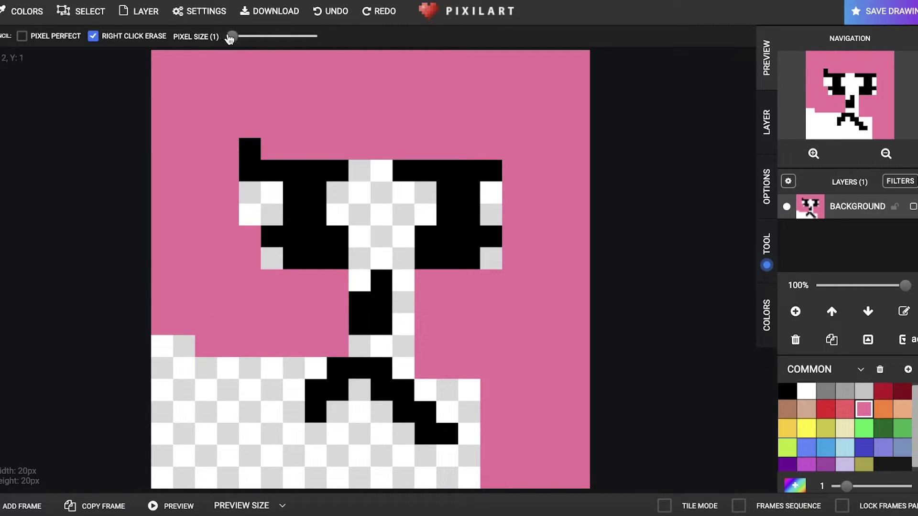
{"action": "left_click", "coordinate": [262, 197]}
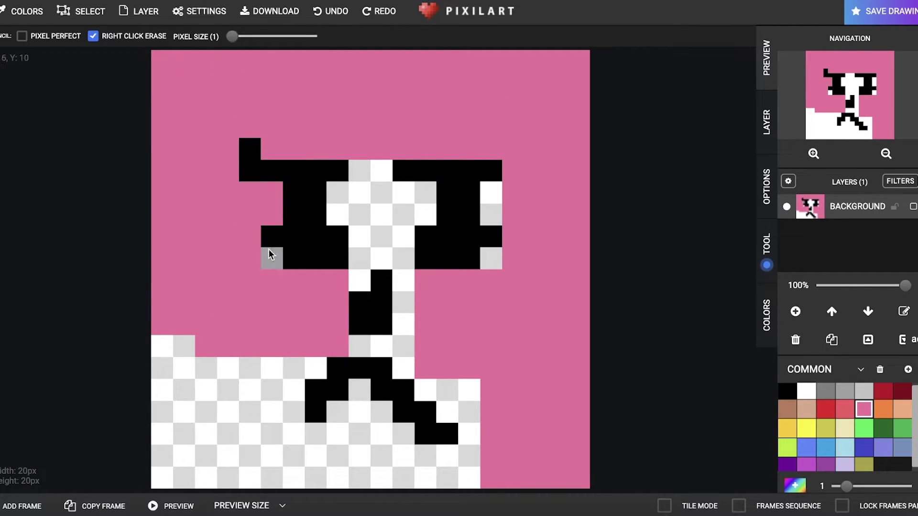
{"action": "left_click", "coordinate": [271, 258]}
{"action": "left_click_drag", "start_coordinate": [381, 258], "coordinate": [363, 243]}
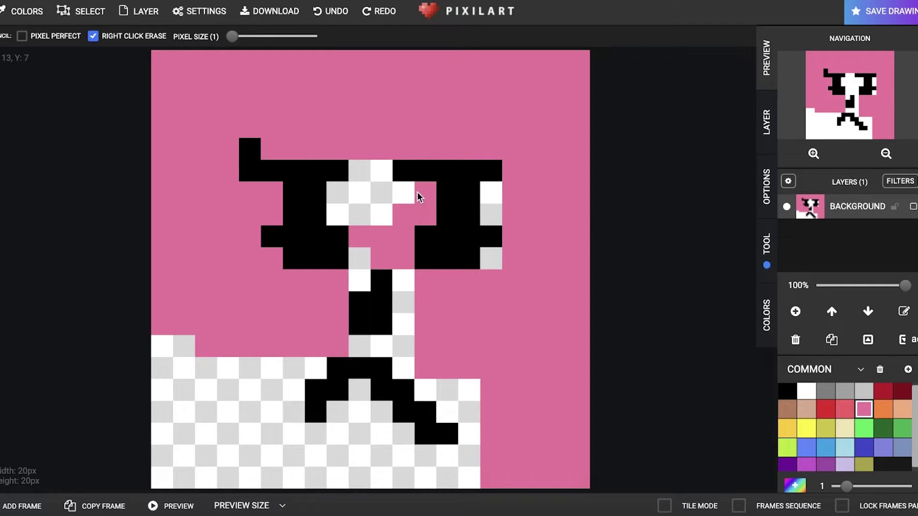
{"action": "left_click", "coordinate": [376, 174]}
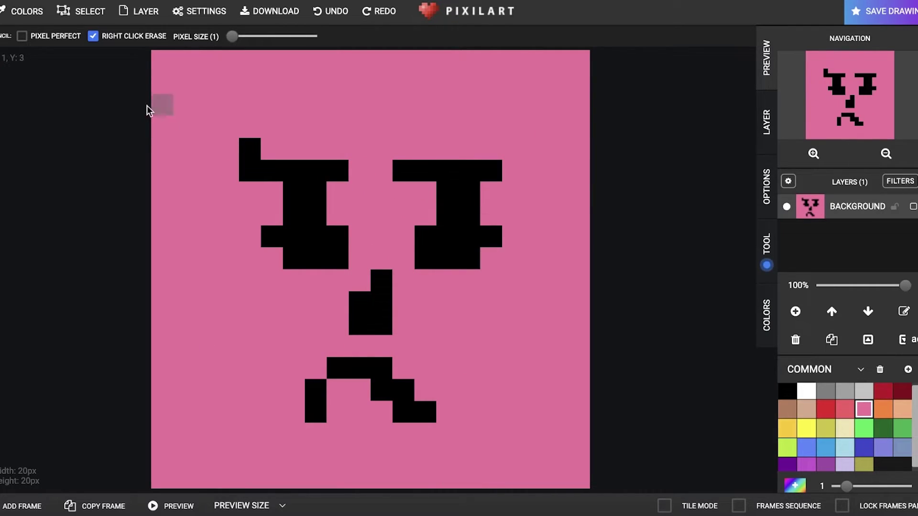
{"action": "left_click", "coordinate": [787, 391]}
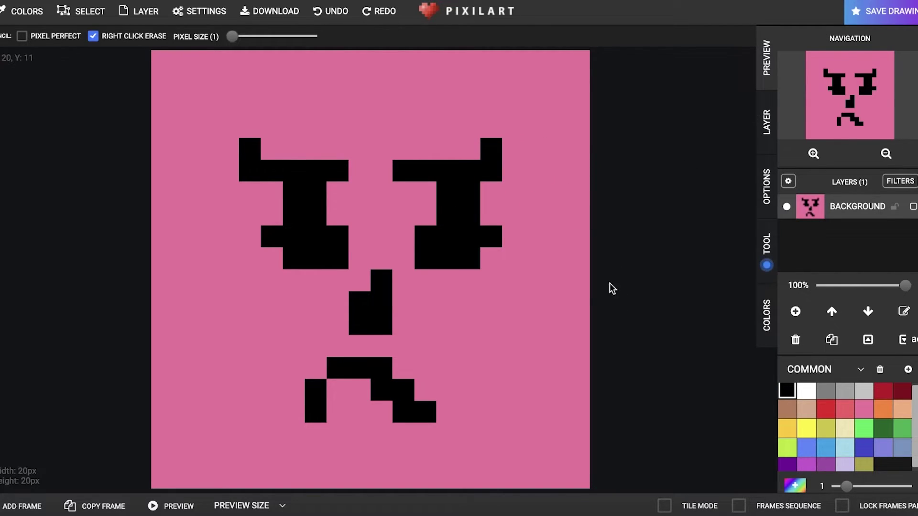
{"action": "scroll", "coordinate": [477, 290], "scroll_direction": "up", "scroll_amount": 1}
{"action": "scroll", "coordinate": [475, 276], "scroll_direction": "down", "scroll_amount": 1}
{"action": "scroll", "coordinate": [725, 383], "scroll_direction": "up", "scroll_amount": 1}
{"action": "scroll", "coordinate": [400, 354], "scroll_direction": "down", "scroll_amount": 1}
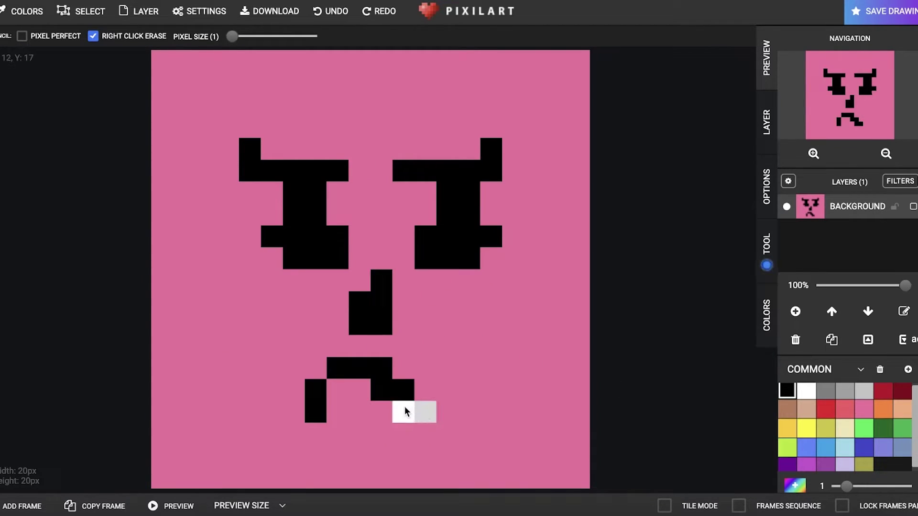
Step: Replace the downturned mouth with a black open-mouth outline seven pixels wide and four pixels high
{"action": "mouse_move", "coordinate": [337, 372]}
{"action": "left_mouse_down"}
{"action": "mouse_move", "coordinate": [318, 378]}
{"action": "mouse_move", "coordinate": [312, 410]}
{"action": "left_mouse_up"}
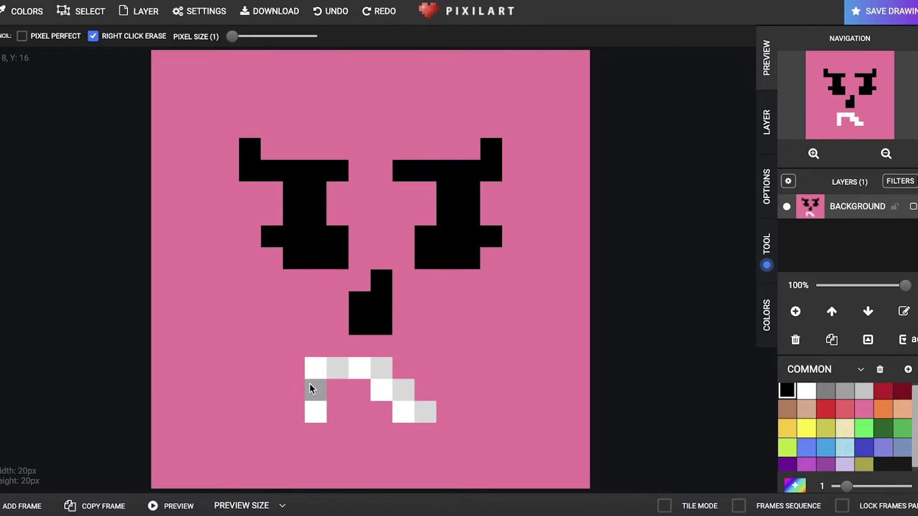
{"action": "left_click", "coordinate": [447, 389]}
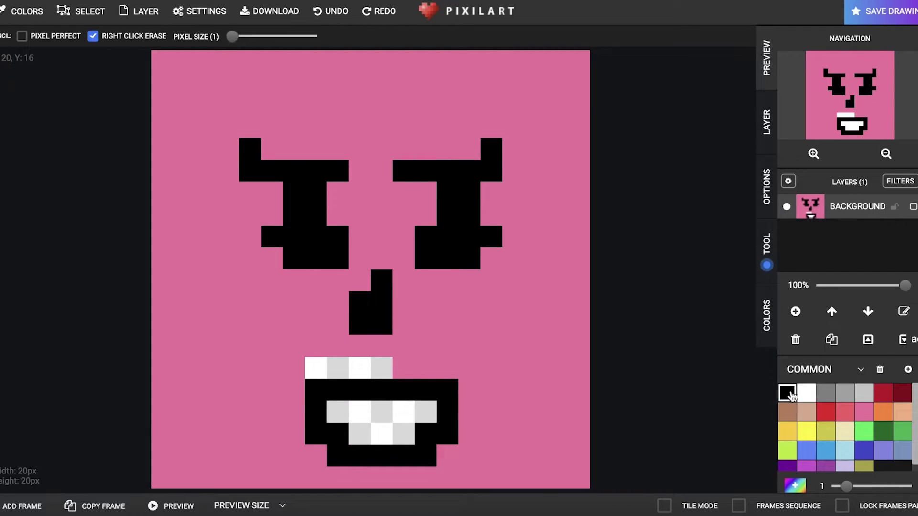
Step: Paint the erased row above the mouth pink and fill the mouth white, with one white pixel cutting into the upper lip
{"action": "left_click", "coordinate": [864, 412]}
{"action": "left_click_drag", "start_coordinate": [308, 369], "coordinate": [380, 370]}
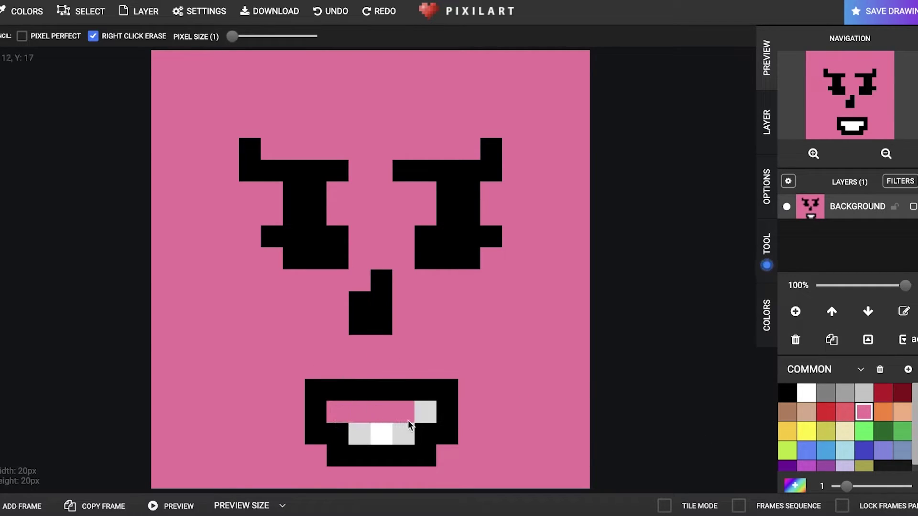
{"action": "left_click_drag", "start_coordinate": [421, 416], "coordinate": [359, 432]}
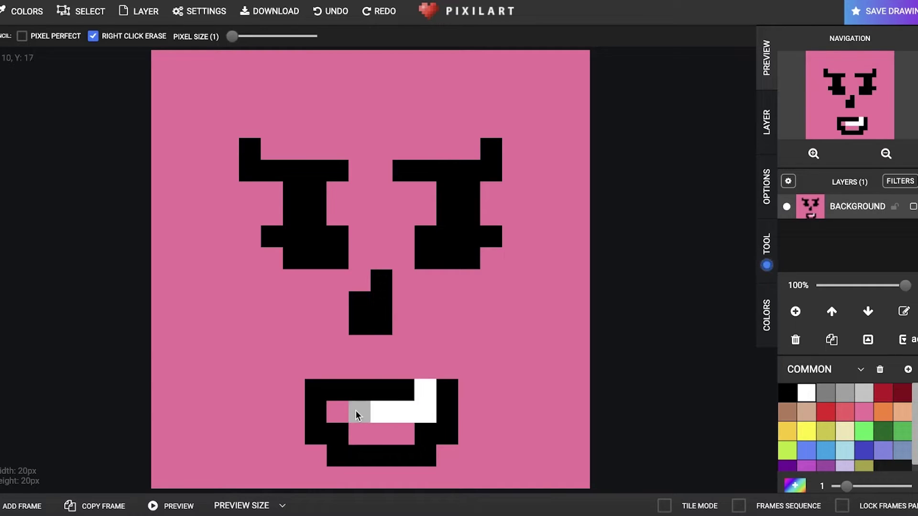
{"action": "left_click_drag", "start_coordinate": [363, 434], "coordinate": [416, 432]}
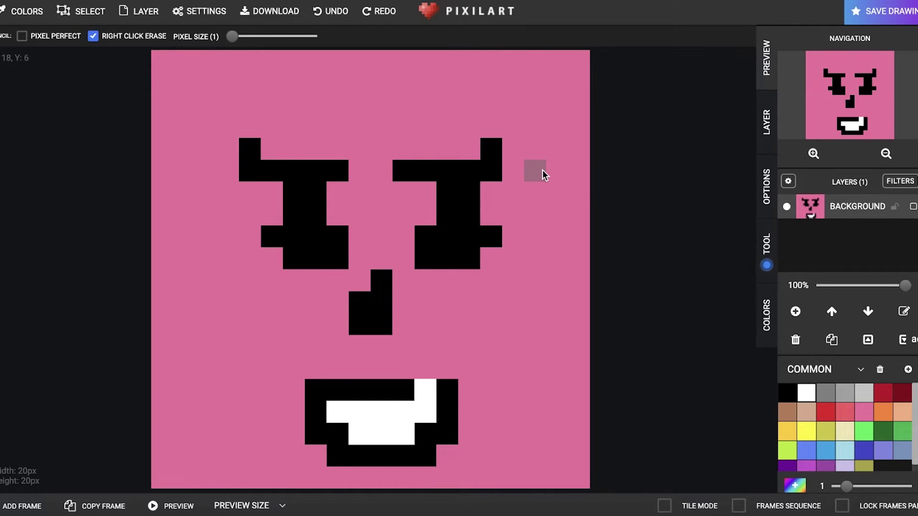
Step: Try black eyebrow strokes across the forehead above both eyes and cover them with pink again
{"action": "left_click", "coordinate": [787, 393]}
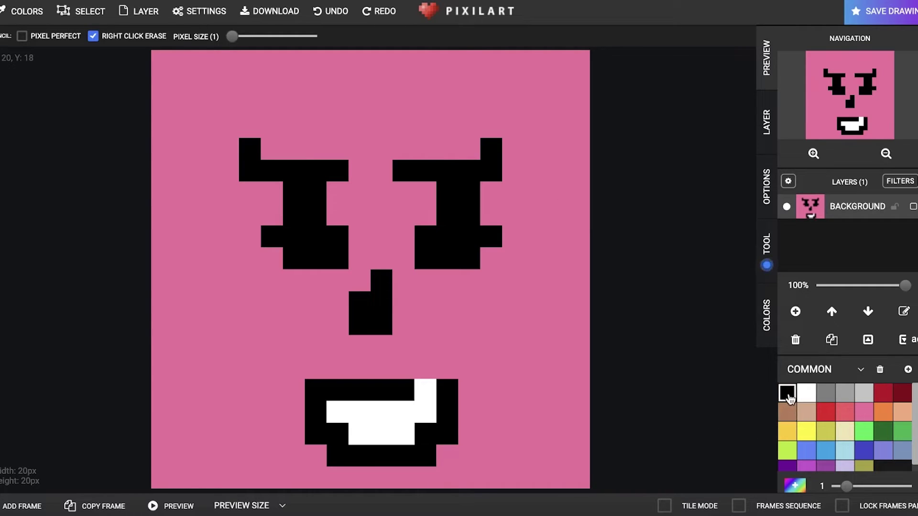
{"action": "left_click_drag", "start_coordinate": [412, 99], "coordinate": [474, 79]}
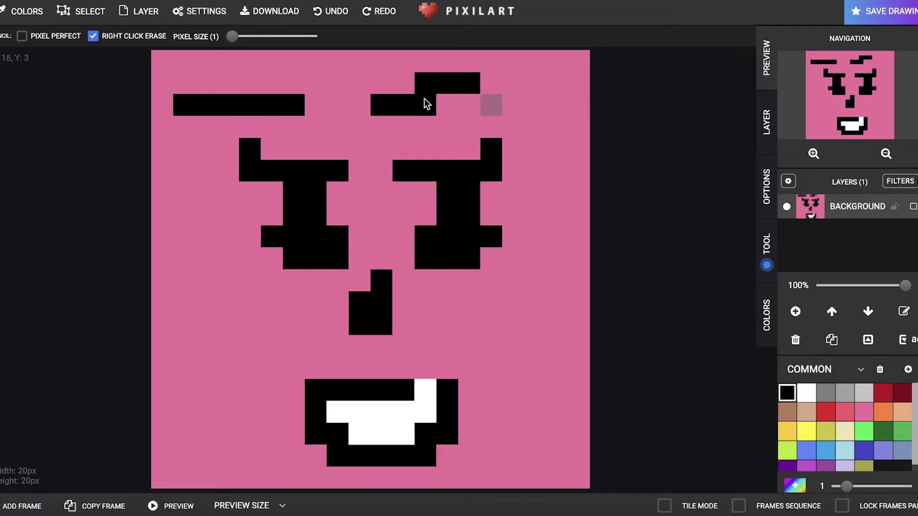
{"action": "left_click", "coordinate": [864, 412]}
{"action": "mouse_move", "coordinate": [170, 117]}
{"action": "left_mouse_down"}
{"action": "mouse_move", "coordinate": [406, 93]}
{"action": "mouse_move", "coordinate": [364, 107]}
{"action": "mouse_move", "coordinate": [450, 85]}
{"action": "left_mouse_up"}
{"action": "left_click", "coordinate": [791, 396]}
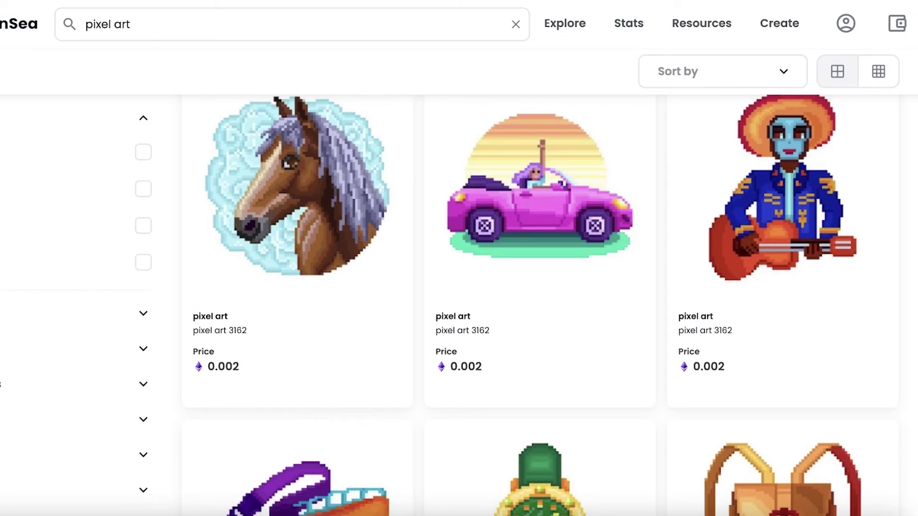
{"action": "scroll", "coordinate": [636, 263], "scroll_direction": "up", "scroll_amount": 5}
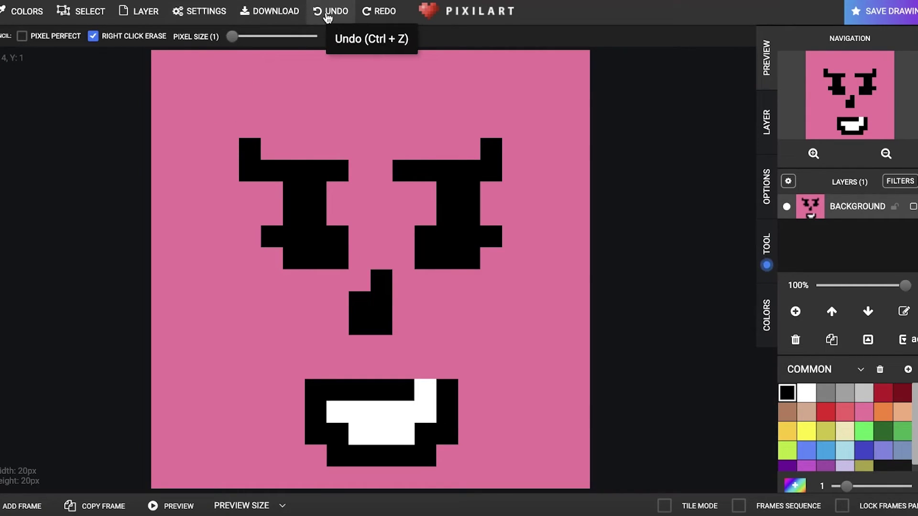
{"action": "left_click", "coordinate": [319, 13]}
{"action": "left_click", "coordinate": [258, 12]}
{"action": "left_click", "coordinate": [726, 93]}
{"action": "left_click", "coordinate": [318, 14]}
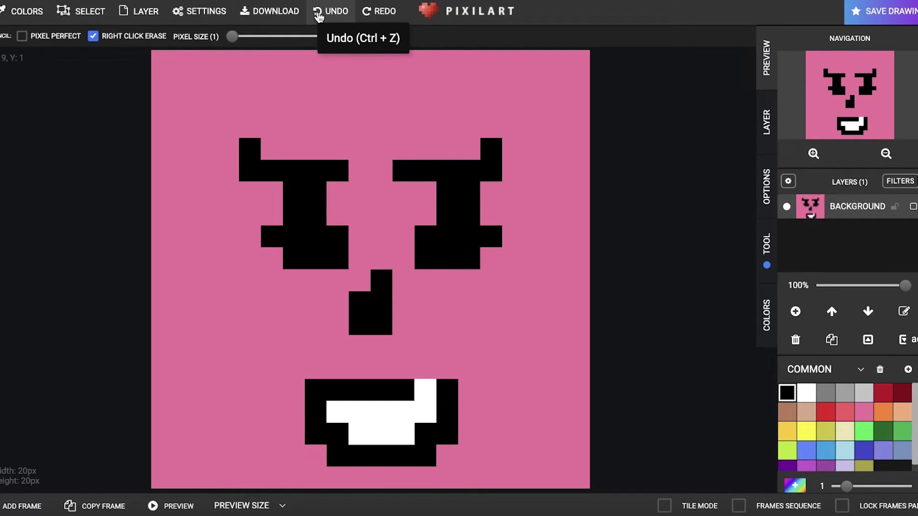
Step: Set the download scale to 85 and download the drawing as a 1700 by 1700 PNG
{"action": "left_click", "coordinate": [268, 11]}
{"action": "left_click_drag", "start_coordinate": [397, 192], "coordinate": [373, 207]}
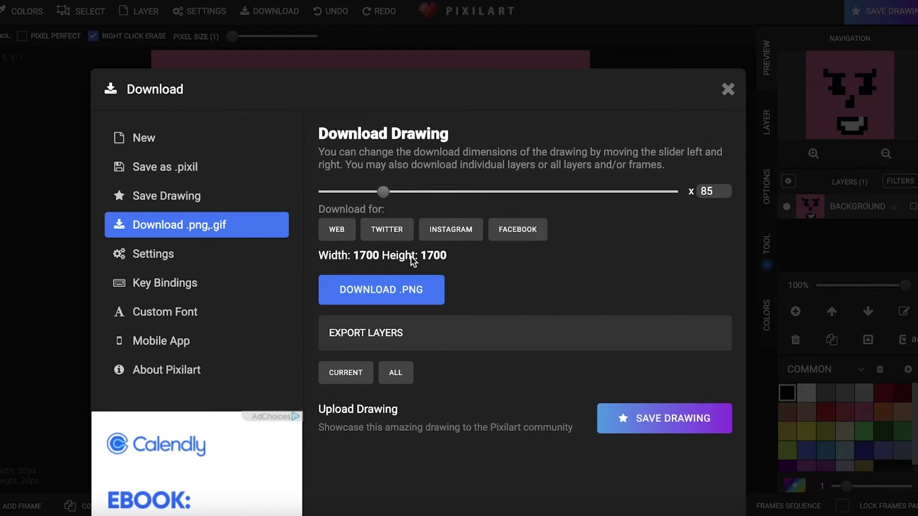
{"action": "left_click", "coordinate": [409, 291]}
{"action": "left_click", "coordinate": [372, 299]}
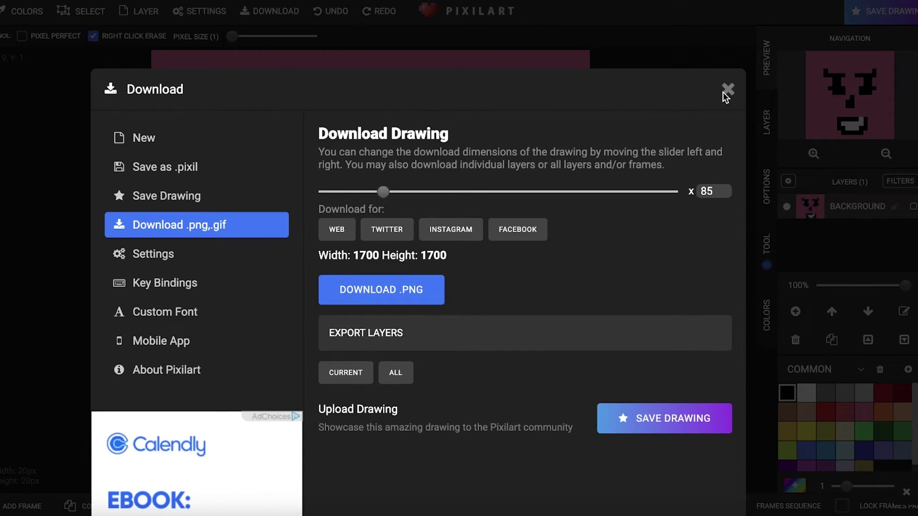
{"action": "left_click", "coordinate": [726, 90]}
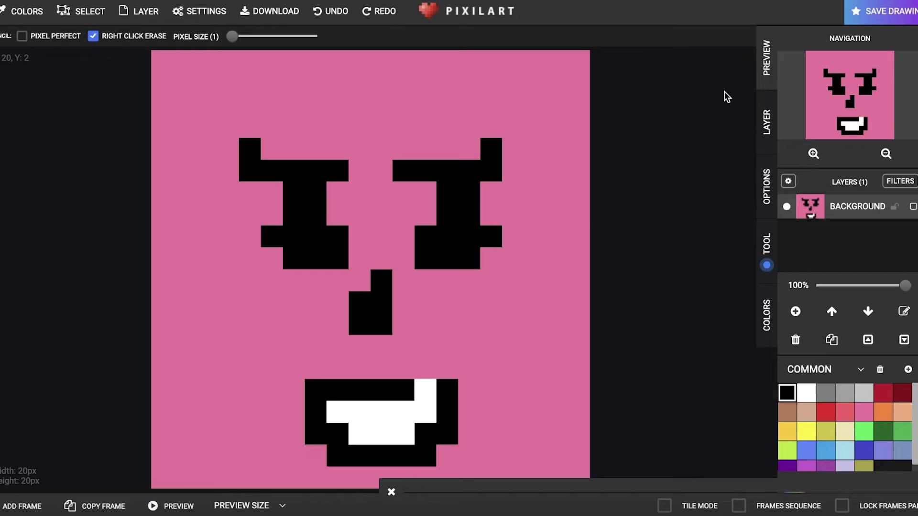
Step: Add three black lash pixels to each brow: one on top, one extending it outward and one diagonally beyond
{"action": "left_click", "coordinate": [389, 348]}
{"action": "left_click", "coordinate": [293, 146]}
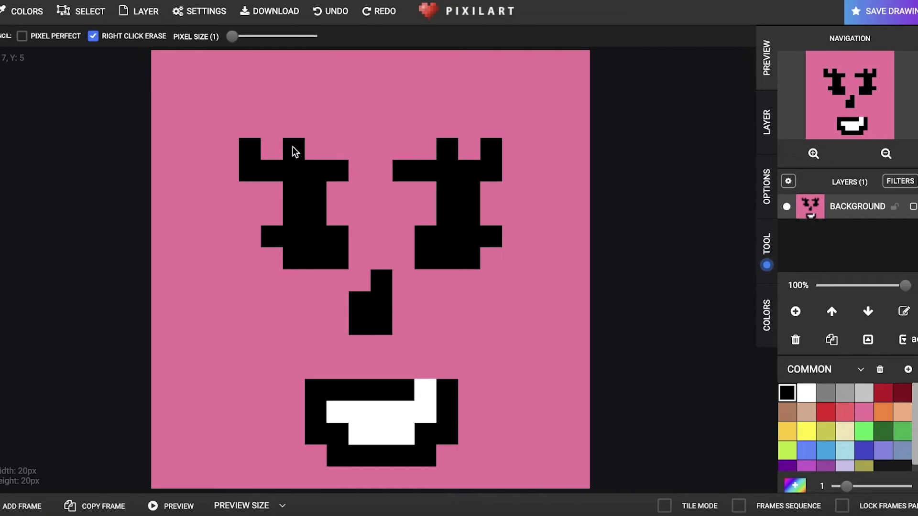
{"action": "left_click", "coordinate": [513, 171]}
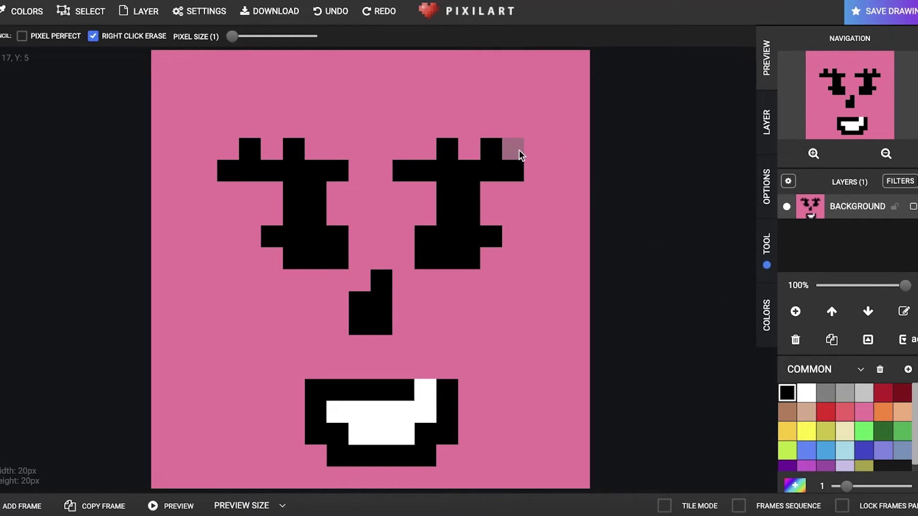
{"action": "left_click", "coordinate": [535, 149]}
{"action": "left_click", "coordinate": [201, 153]}
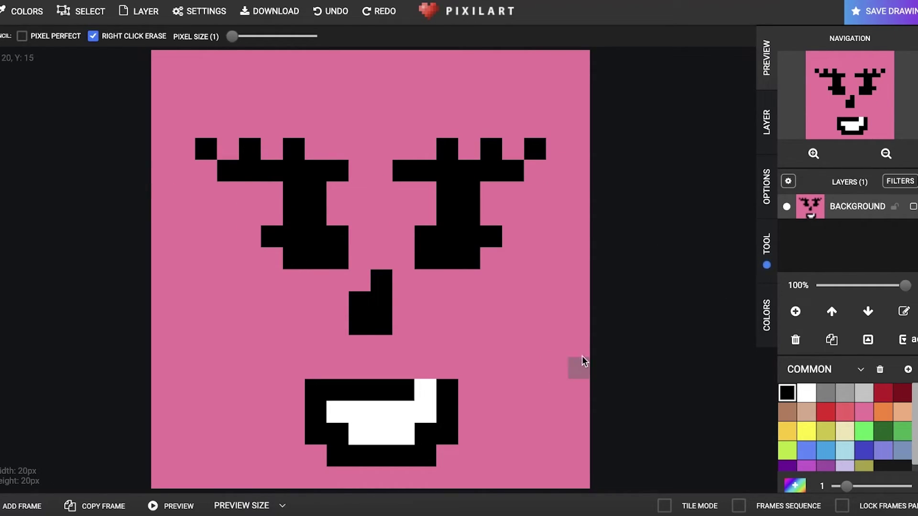
Step: Erase the open mouth and draw a small crimson lip shape, four pixels wide and three high, below the nose
{"action": "mouse_move", "coordinate": [445, 389]}
{"action": "left_mouse_down"}
{"action": "mouse_move", "coordinate": [322, 402]}
{"action": "mouse_move", "coordinate": [361, 409]}
{"action": "mouse_move", "coordinate": [338, 420]}
{"action": "mouse_move", "coordinate": [382, 454]}
{"action": "left_mouse_up"}
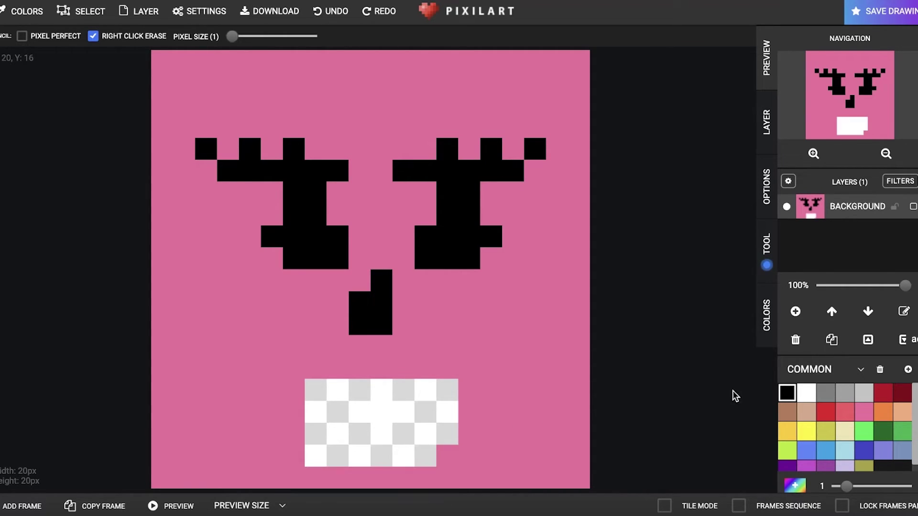
{"action": "left_click", "coordinate": [884, 393]}
{"action": "left_click", "coordinate": [381, 391]}
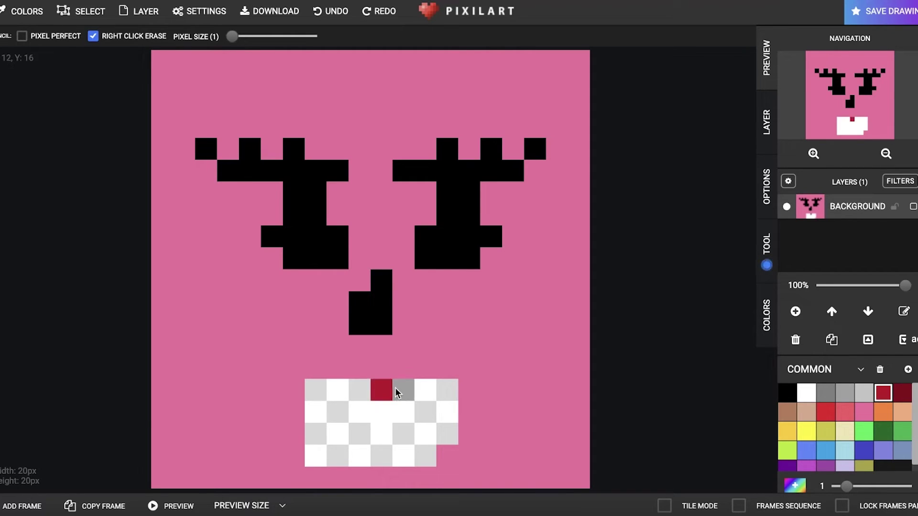
{"action": "left_click", "coordinate": [414, 391]}
{"action": "left_click", "coordinate": [381, 412]}
{"action": "left_click", "coordinate": [360, 412]}
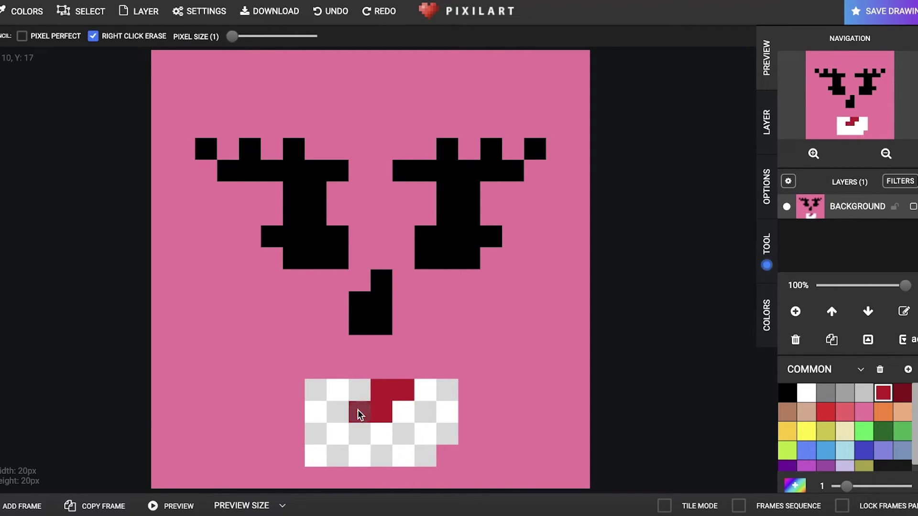
{"action": "left_click_drag", "start_coordinate": [360, 412], "coordinate": [381, 368]}
Step: Fill the erased transparent area around the lips with the background pink
{"action": "left_click", "coordinate": [864, 412]}
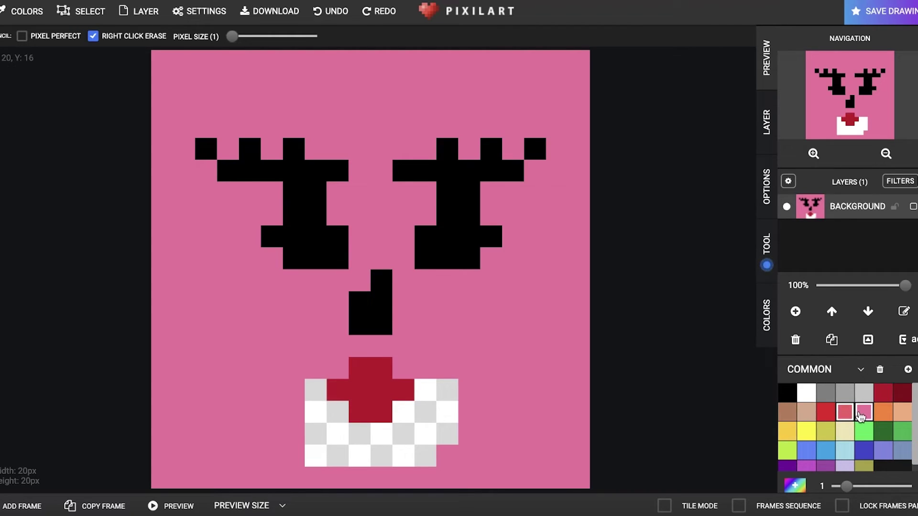
{"action": "left_click_drag", "start_coordinate": [440, 400], "coordinate": [427, 437]}
{"action": "mouse_move", "coordinate": [316, 391]}
{"action": "left_mouse_down"}
{"action": "mouse_move", "coordinate": [307, 430]}
{"action": "mouse_move", "coordinate": [316, 467]}
{"action": "left_mouse_up"}
Step: Widen the lips' middle to six pixels in crimson and add two pixels at their lower edge
{"action": "left_click", "coordinate": [883, 393]}
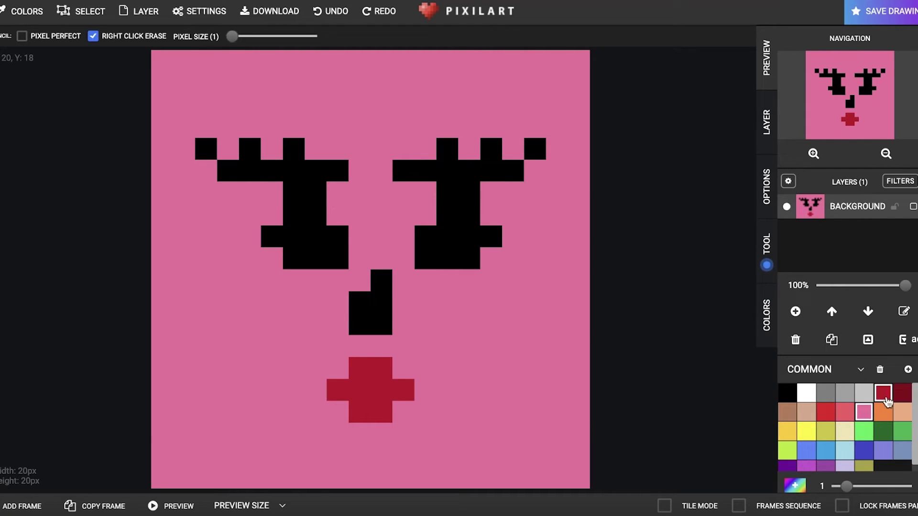
{"action": "left_click_drag", "start_coordinate": [316, 390], "coordinate": [425, 390]}
{"action": "left_click", "coordinate": [381, 433]}
{"action": "left_click", "coordinate": [359, 434]}
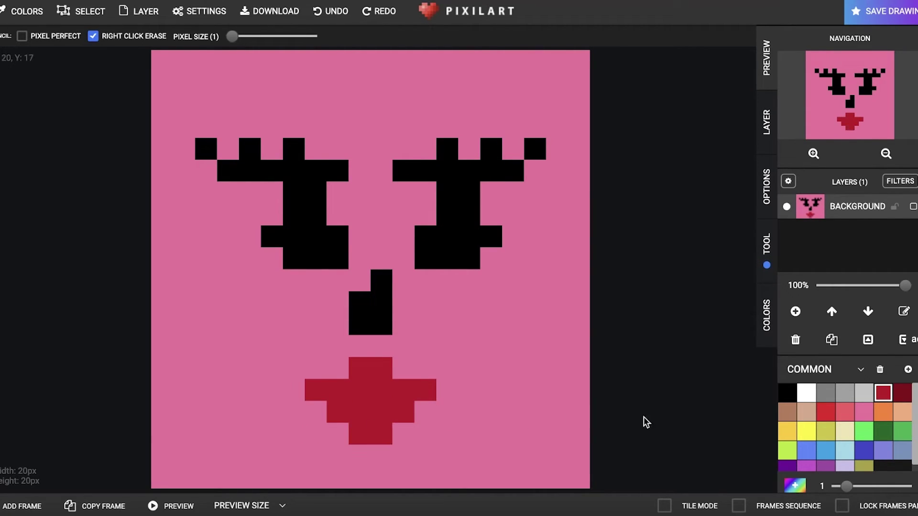
Step: Shade the lips' outer edge with dark red, leaving a few crimson pixels in the center
{"action": "left_click", "coordinate": [902, 392]}
{"action": "left_click", "coordinate": [425, 390]}
{"action": "left_click", "coordinate": [403, 412]}
{"action": "mouse_move", "coordinate": [359, 412]}
{"action": "left_mouse_down"}
{"action": "mouse_move", "coordinate": [332, 394]}
{"action": "mouse_move", "coordinate": [381, 368]}
{"action": "left_mouse_up"}
{"action": "left_click_drag", "start_coordinate": [315, 390], "coordinate": [381, 434]}
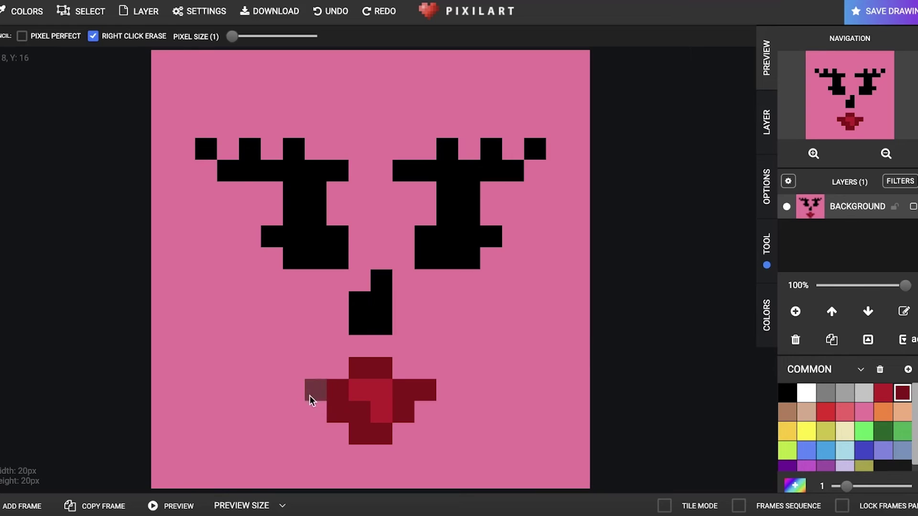
Step: Highlight the lips with three bright red pixels in the widest row and light red pixels on the upper and lower lip
{"action": "left_click", "coordinate": [826, 412]}
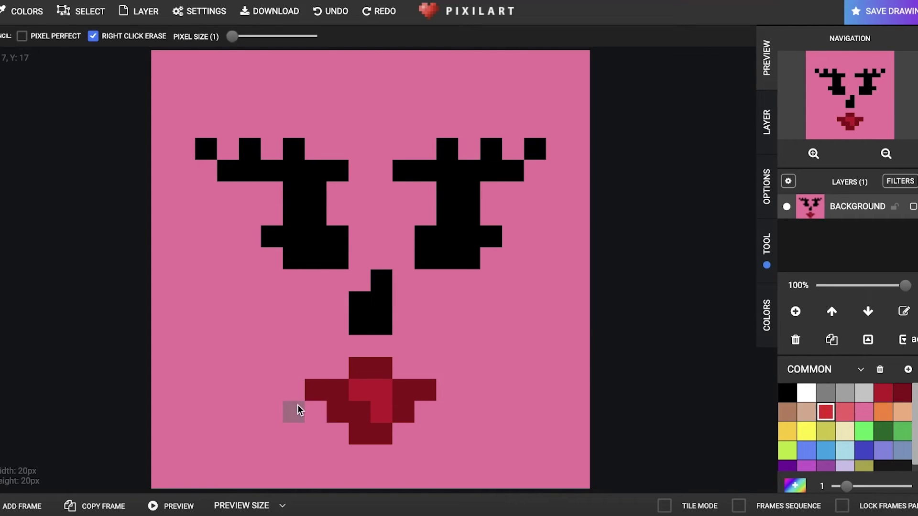
{"action": "left_click", "coordinate": [333, 392]}
{"action": "left_click_drag", "start_coordinate": [384, 399], "coordinate": [403, 395]}
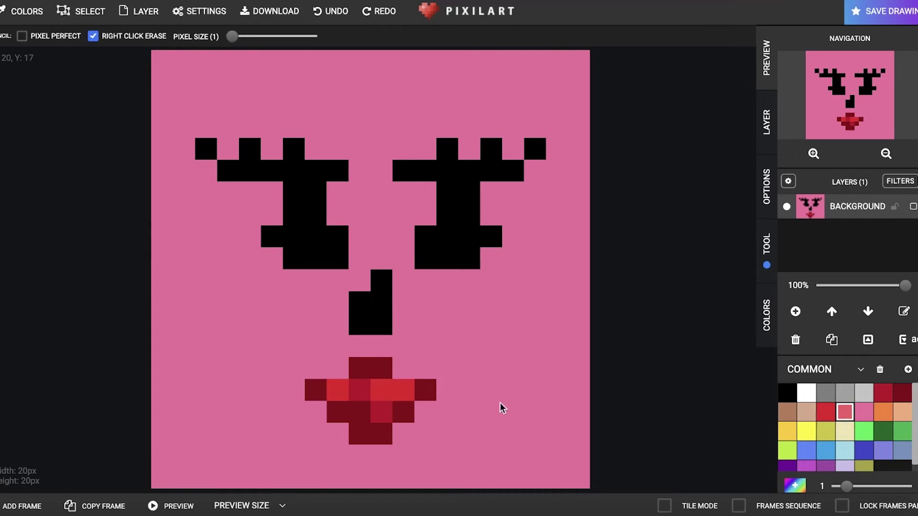
{"action": "left_click", "coordinate": [360, 411]}
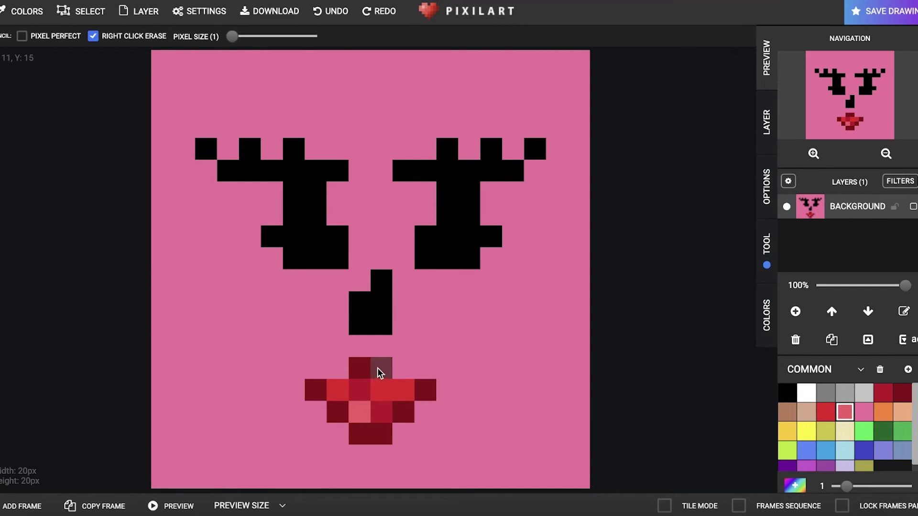
{"action": "left_click", "coordinate": [359, 371]}
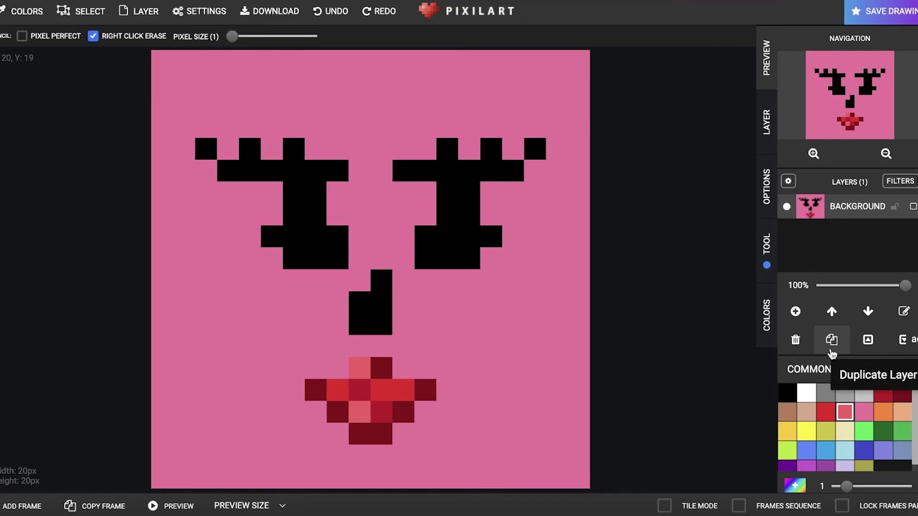
Step: Download the face with lashes and red lips as a 1700 by 1700 PNG at scale 85
{"action": "left_click", "coordinate": [269, 11]}
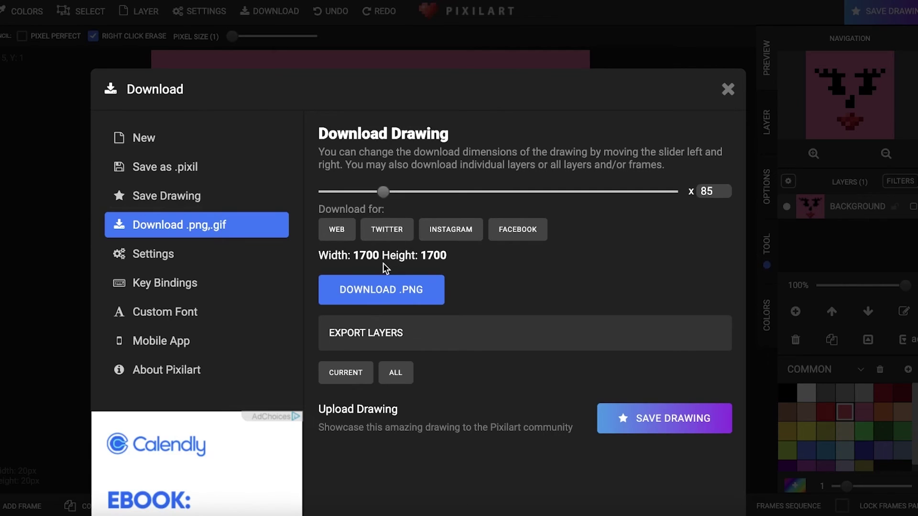
{"action": "left_click", "coordinate": [409, 292]}
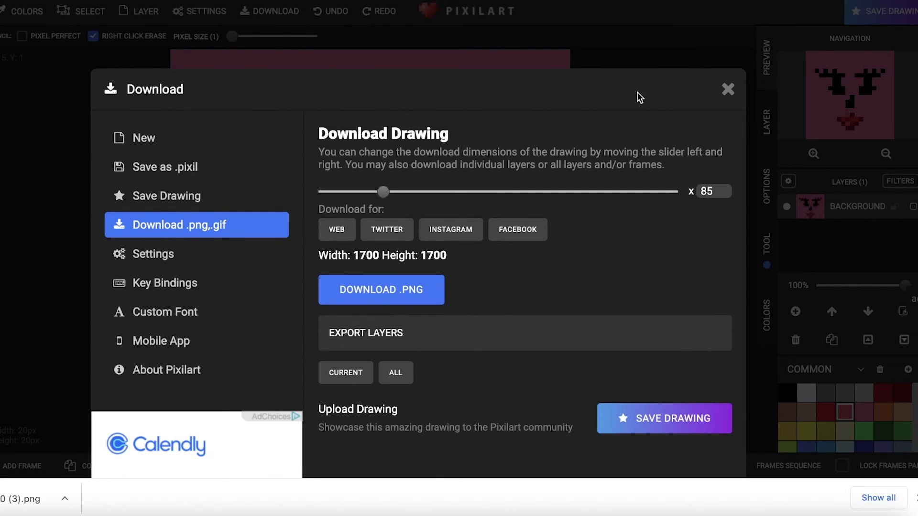
{"action": "left_click", "coordinate": [729, 98]}
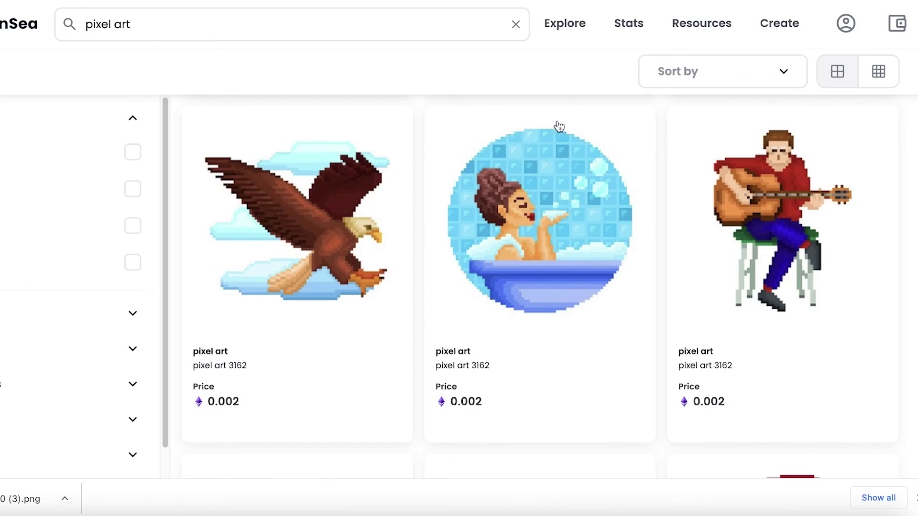
Step: Browse the OpenSea results for "pixel art" and examine the styles and prices of the pixel portraits
{"action": "scroll", "coordinate": [449, 260], "scroll_direction": "down", "scroll_amount": 10}
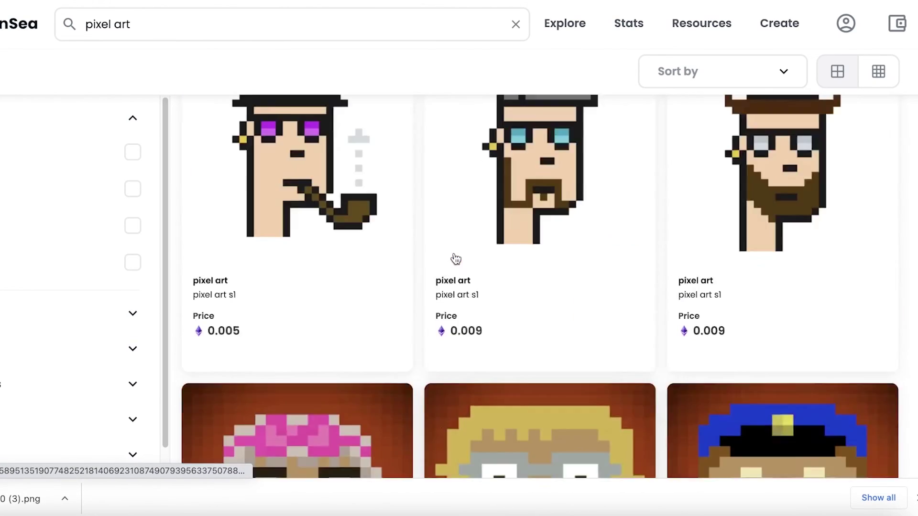
{"action": "scroll", "coordinate": [550, 230], "scroll_direction": "up", "scroll_amount": 10}
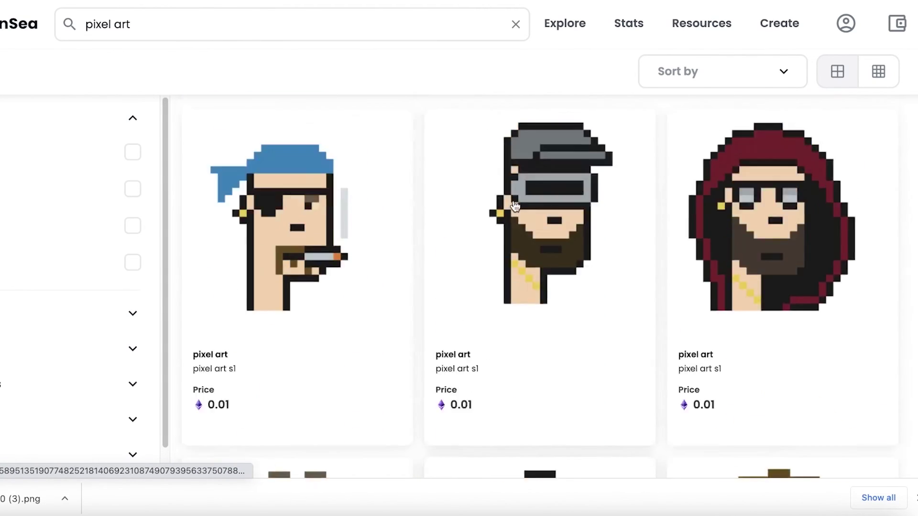
{"action": "scroll", "coordinate": [550, 230], "scroll_direction": "down", "scroll_amount": 10}
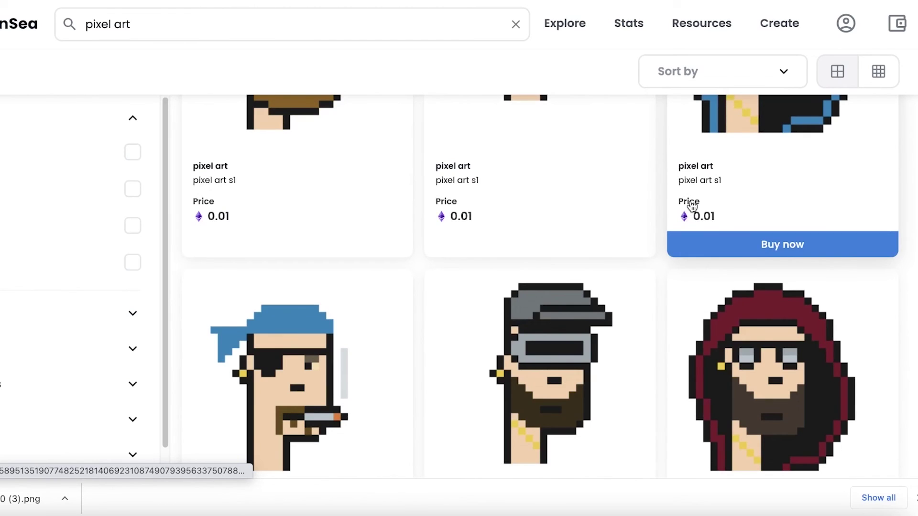
{"action": "scroll", "coordinate": [691, 205], "scroll_direction": "down", "scroll_amount": 7}
{"action": "scroll", "coordinate": [389, 210], "scroll_direction": "up", "scroll_amount": 6}
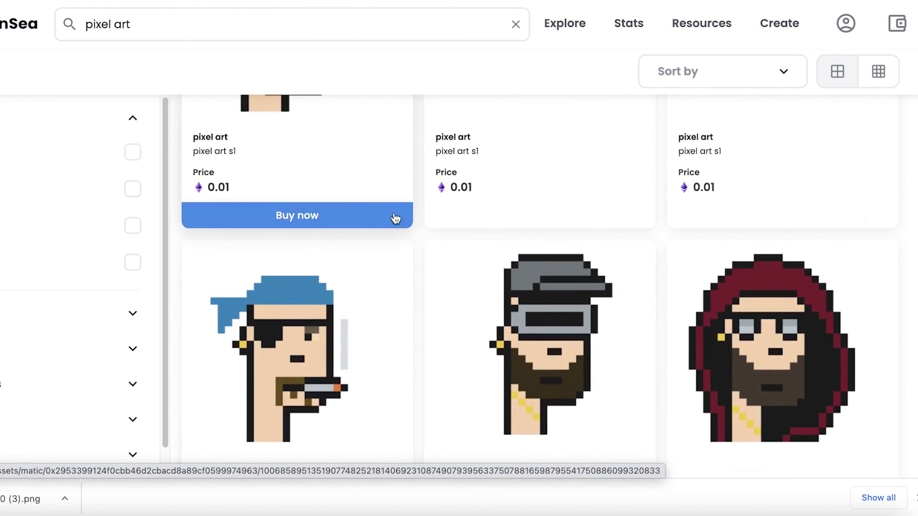
{"action": "scroll", "coordinate": [506, 209], "scroll_direction": "up", "scroll_amount": 5}
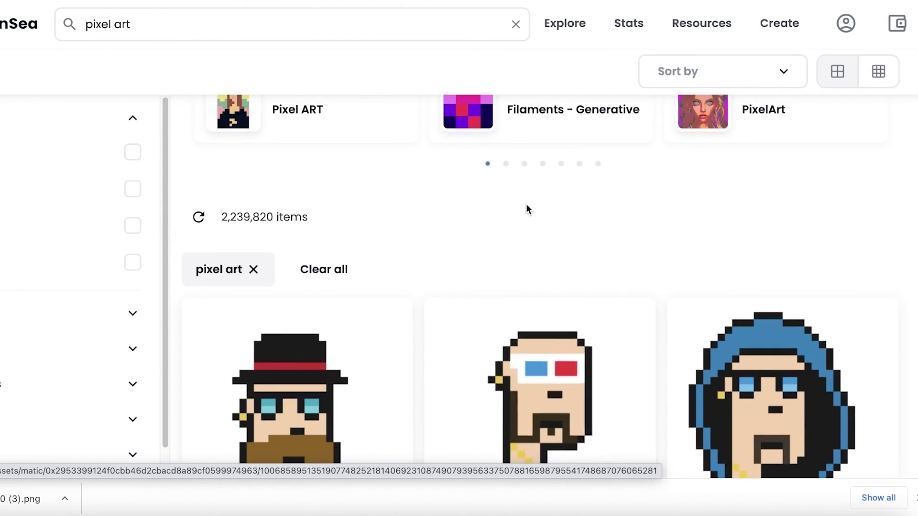
{"action": "scroll", "coordinate": [525, 204], "scroll_direction": "down", "scroll_amount": 5}
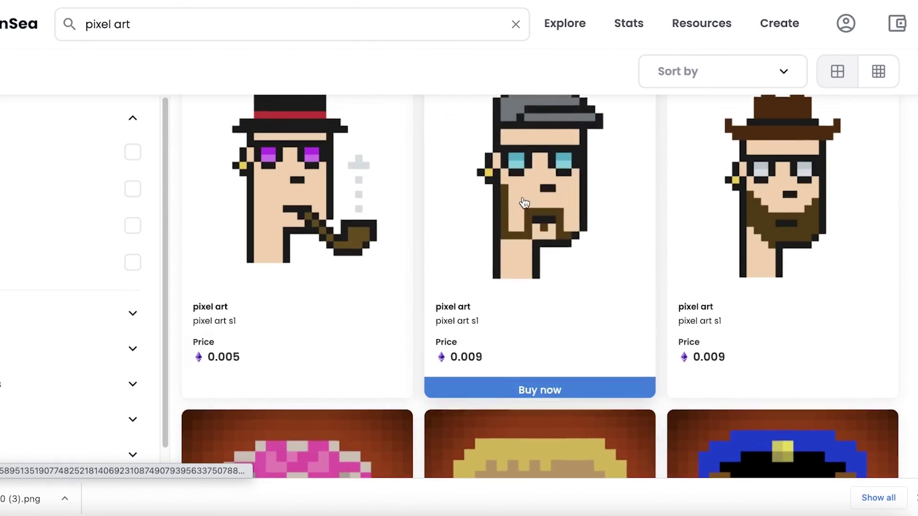
{"action": "scroll", "coordinate": [525, 202], "scroll_direction": "down", "scroll_amount": 6}
{"action": "scroll", "coordinate": [556, 219], "scroll_direction": "up", "scroll_amount": 1}
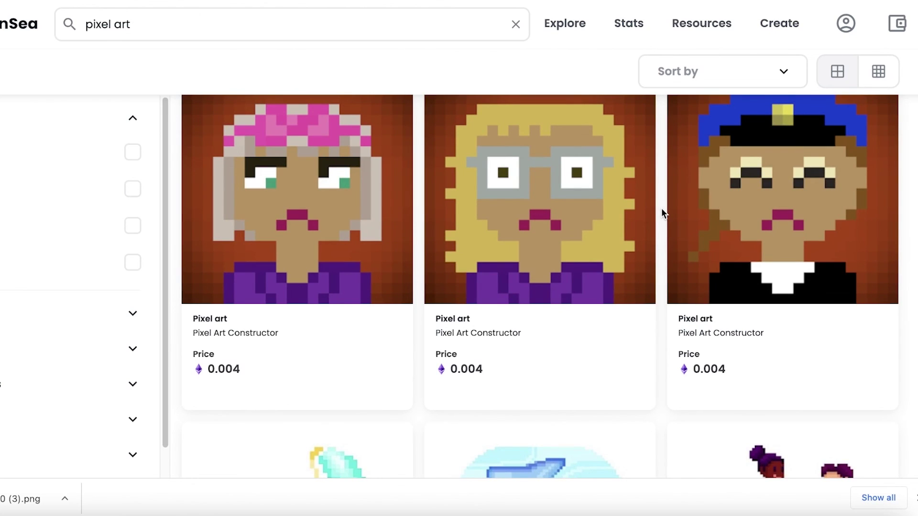
{"action": "scroll", "coordinate": [661, 208], "scroll_direction": "up", "scroll_amount": 10}
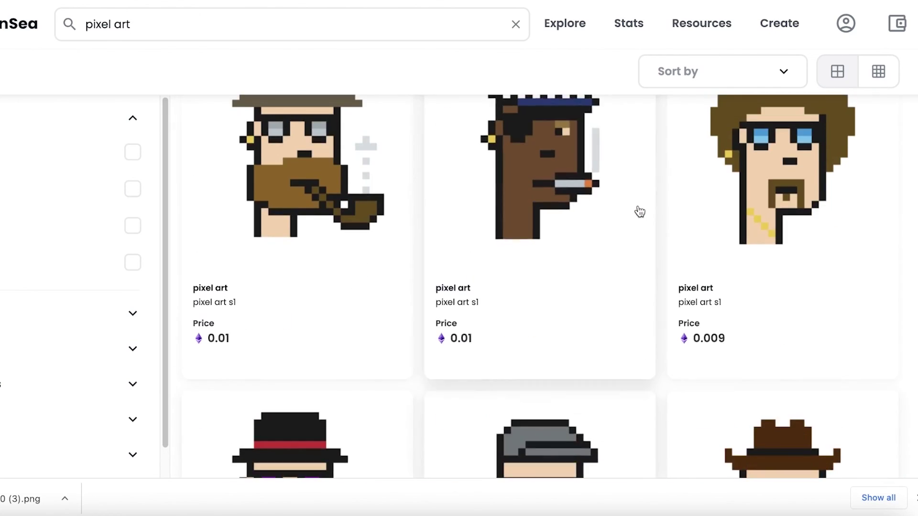
{"action": "scroll", "coordinate": [631, 198], "scroll_direction": "down", "scroll_amount": 3}
{"action": "scroll", "coordinate": [627, 193], "scroll_direction": "down", "scroll_amount": 1}
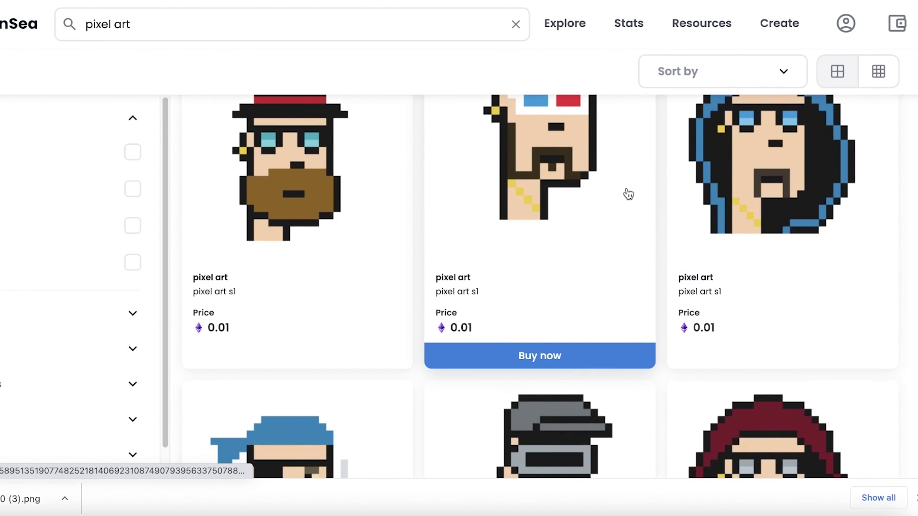